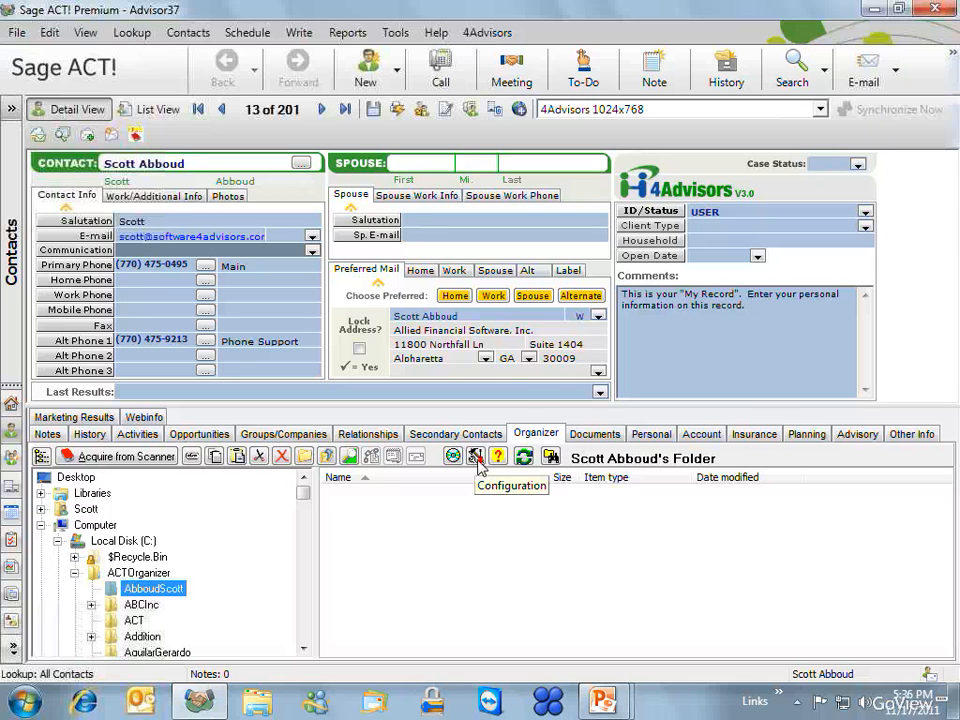
- In the Organizer configuration, browse for the contact root folder and select ACTOrganizer
left_click(476, 457)
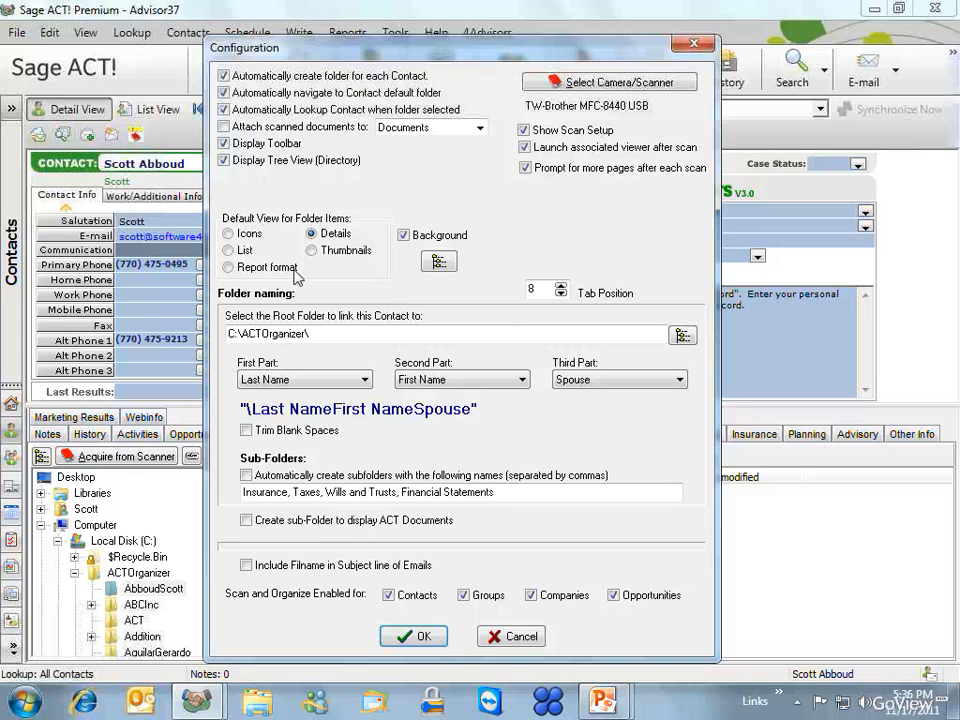
left_click(683, 335)
left_click(111, 216)
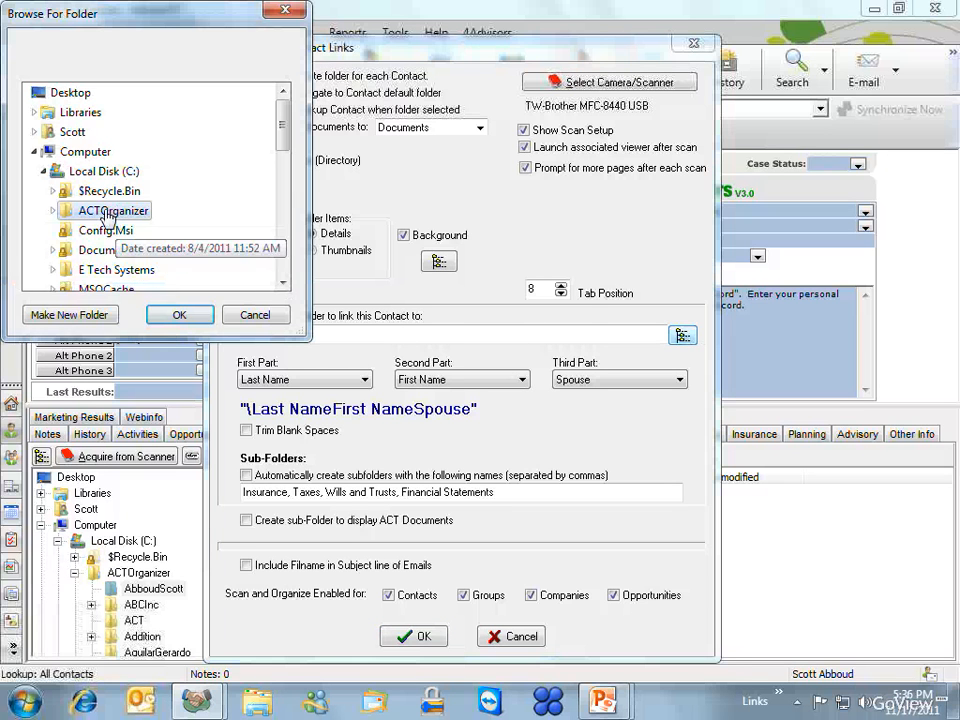
- Confirm C:\ACTOrganizer as the root folder for Contact Links
left_click(185, 316)
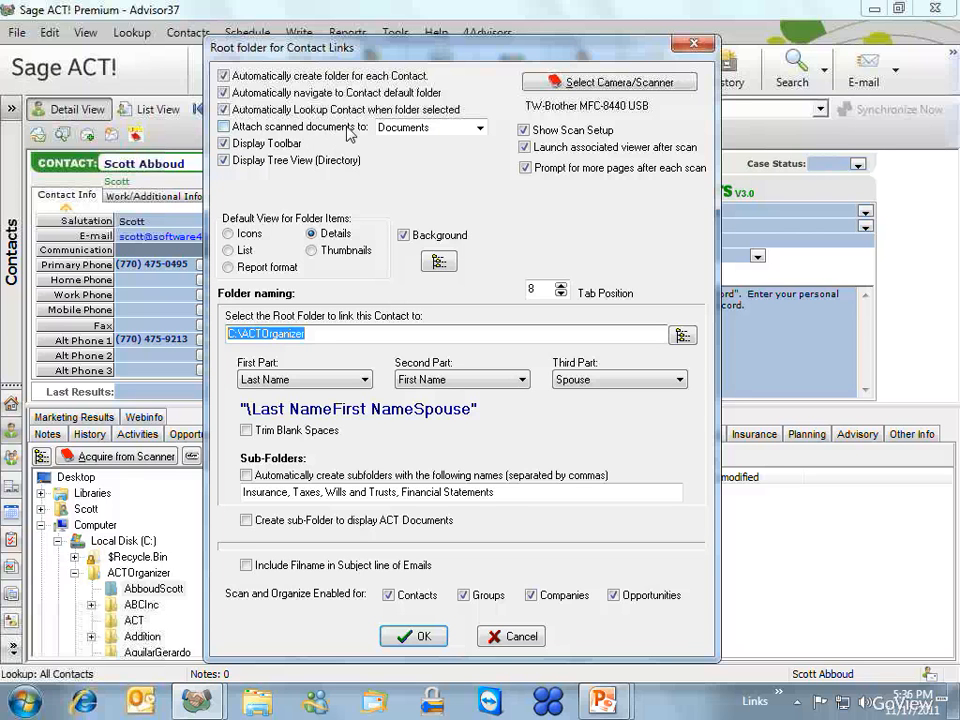
left_click(481, 128)
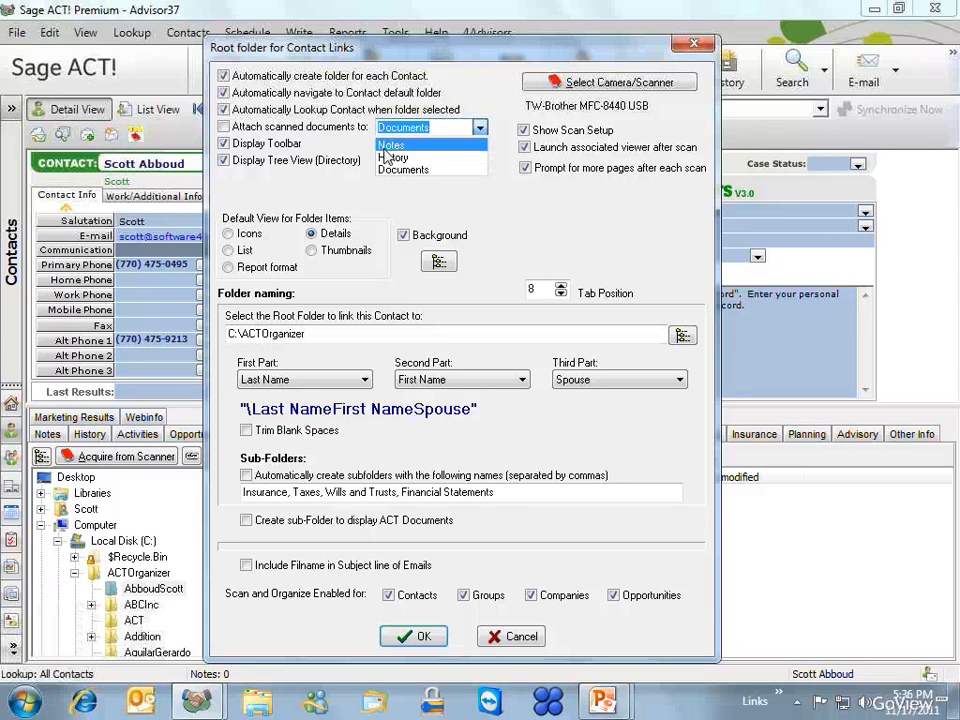
left_click(323, 143)
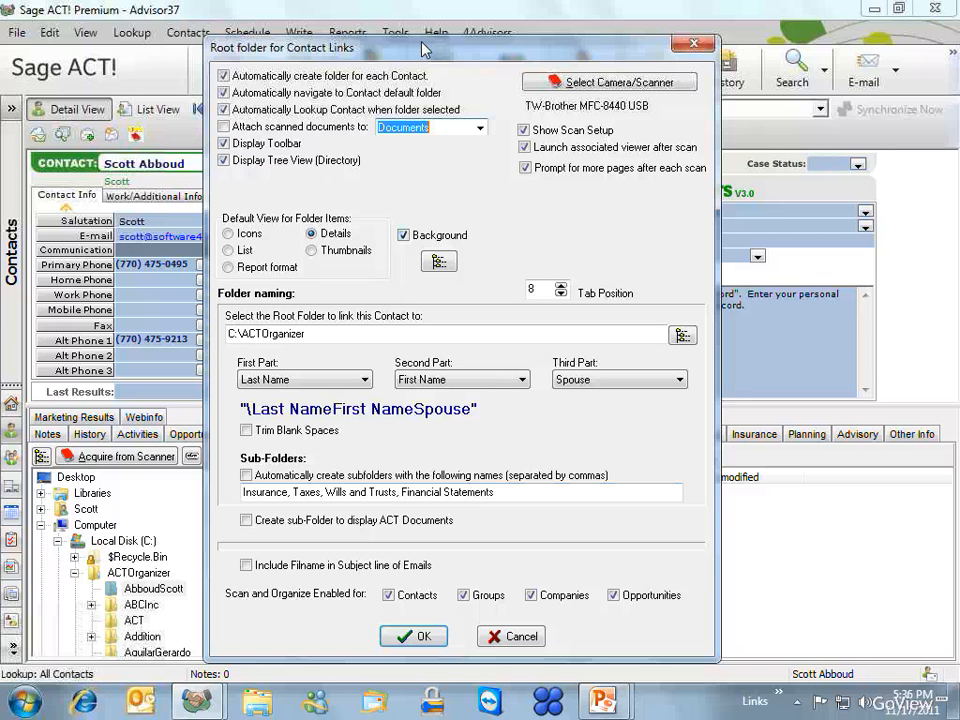
left_click_drag(424, 46, 458, 24)
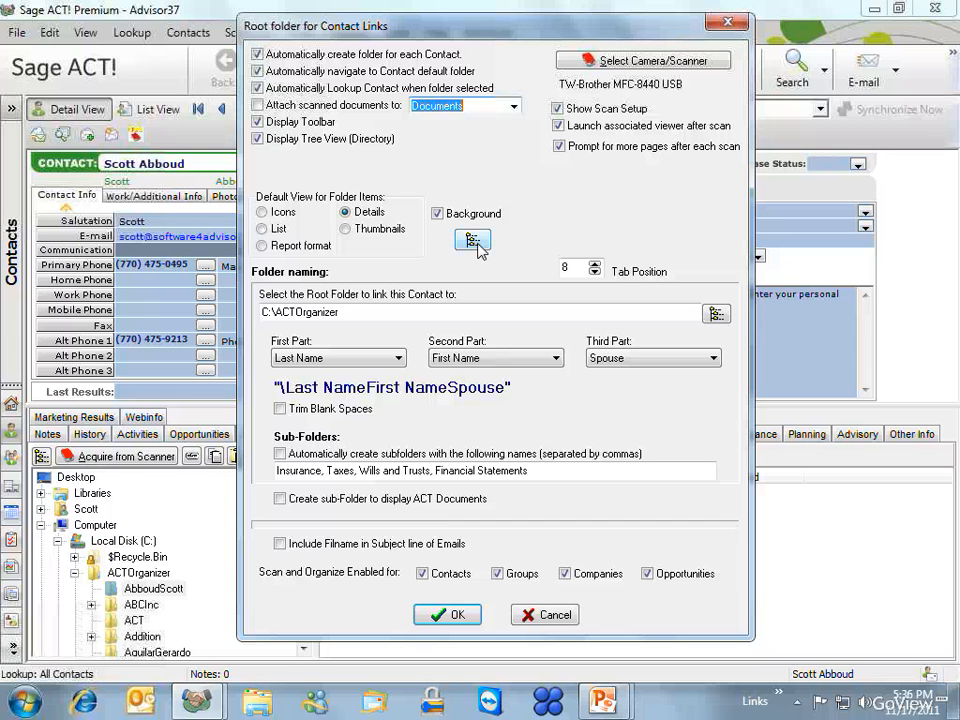
left_click(576, 268)
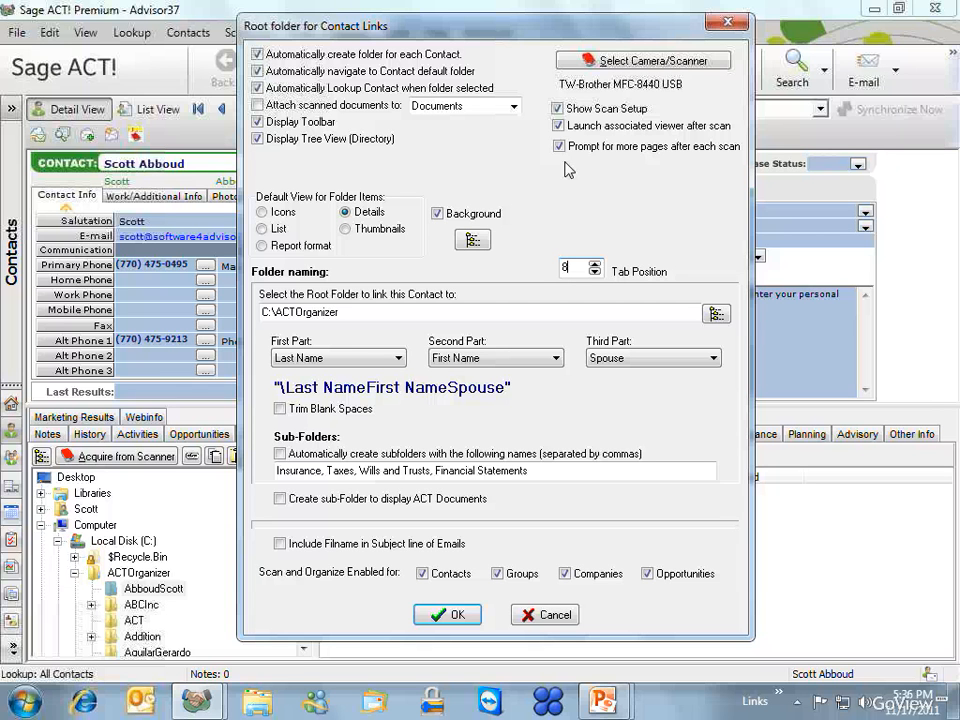
- Check the scanner source list without changing it, then accept the Organizer settings
left_click(652, 62)
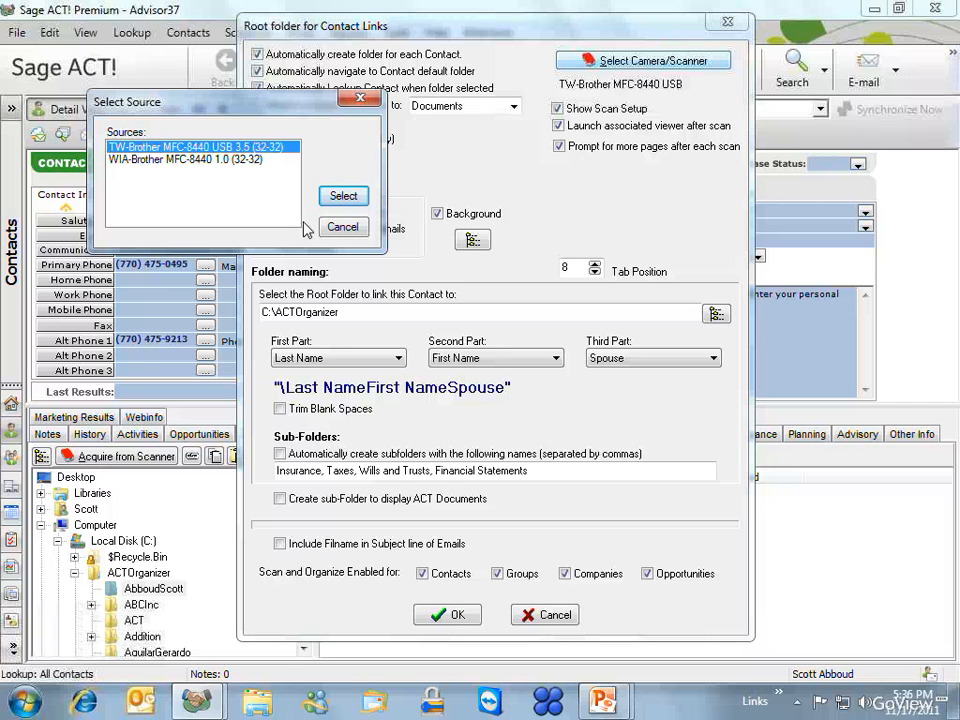
left_click(343, 228)
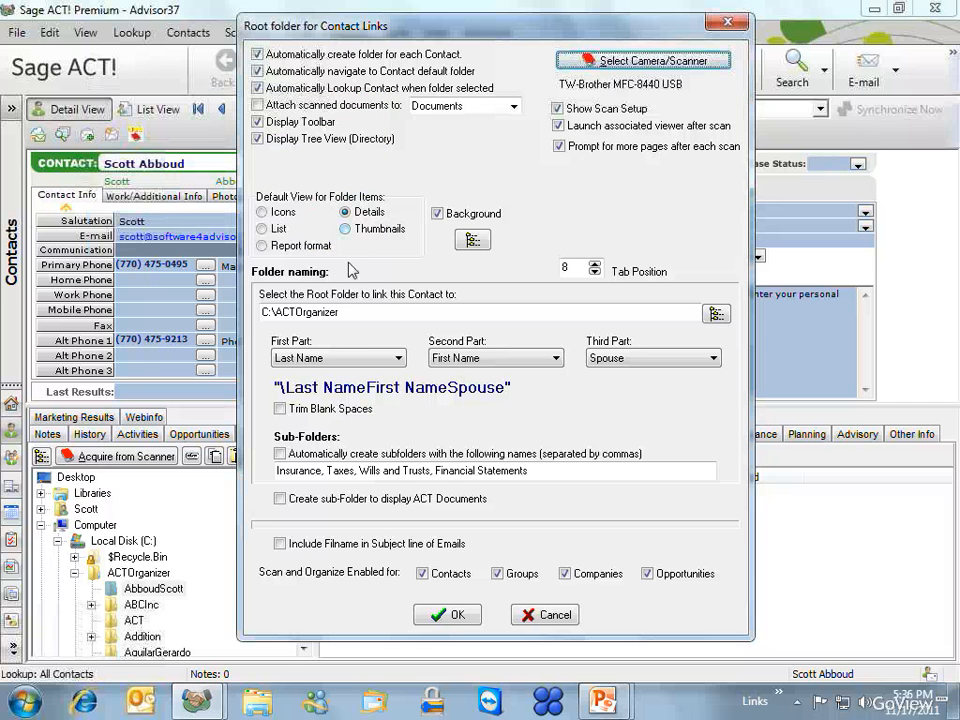
left_click(455, 616)
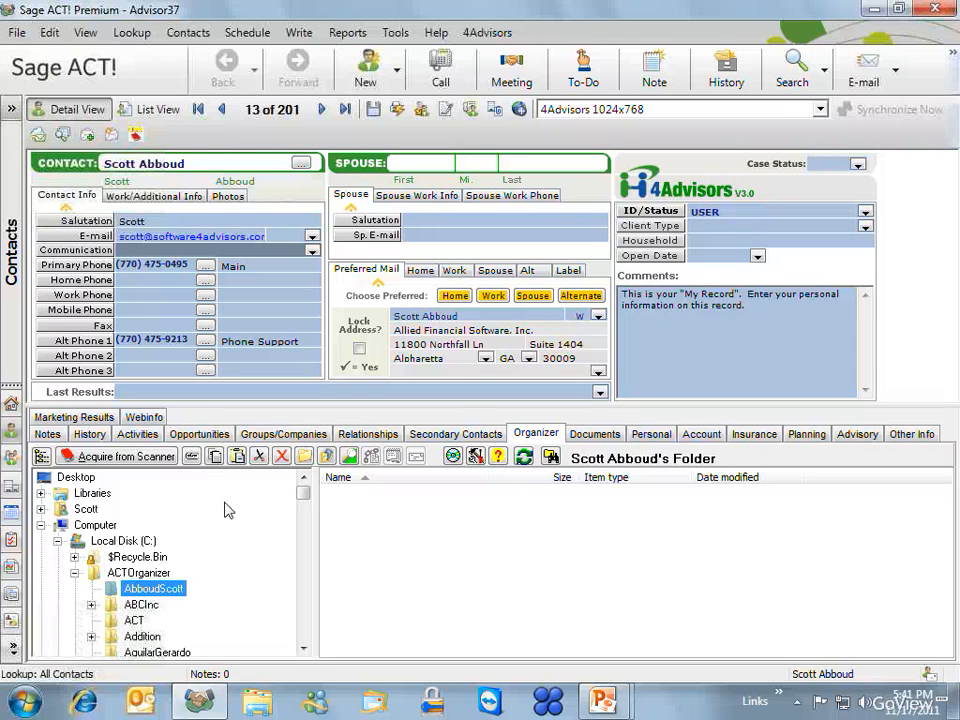
- Advance two contact records, then select another contact's folder in the Organizer tree to reach record 32
left_click(322, 110)
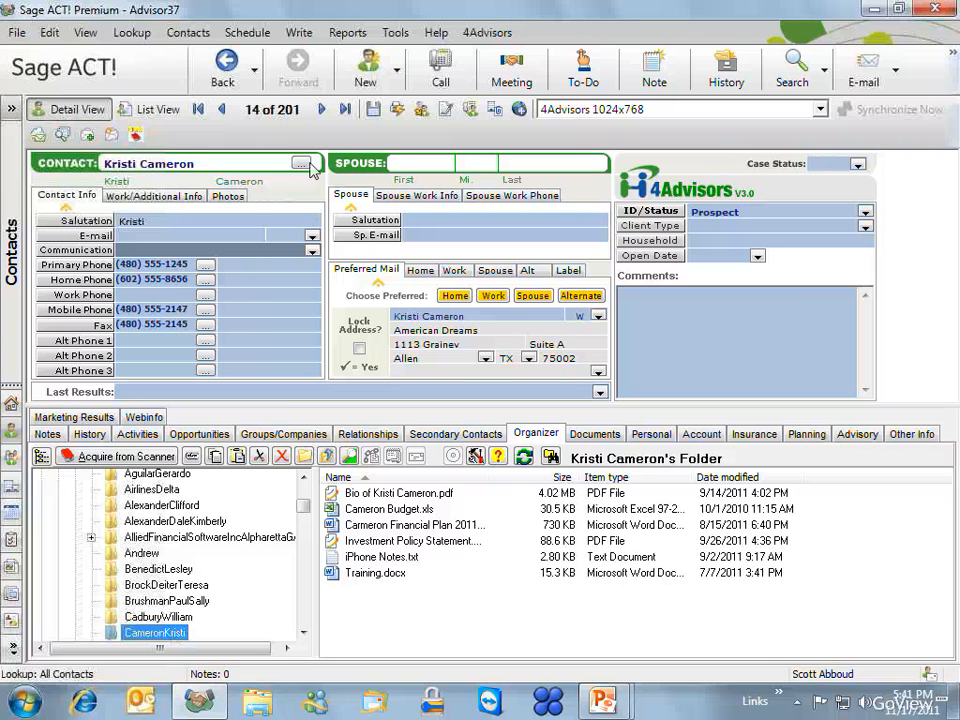
left_click(321, 109)
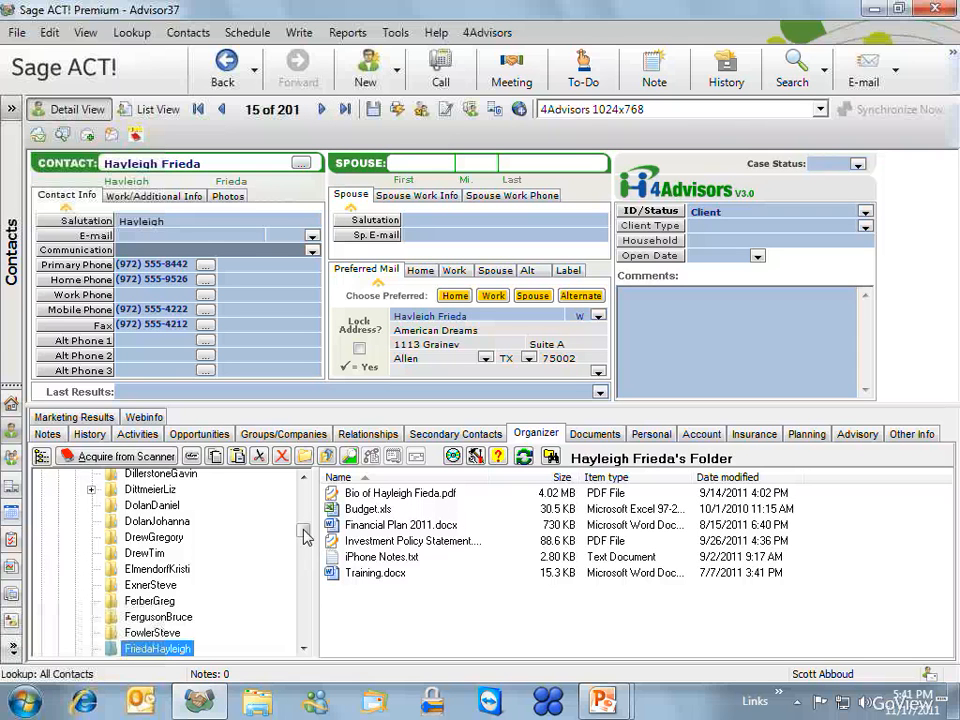
scroll(306, 525, "up", 3)
scroll(306, 525, "up", 1)
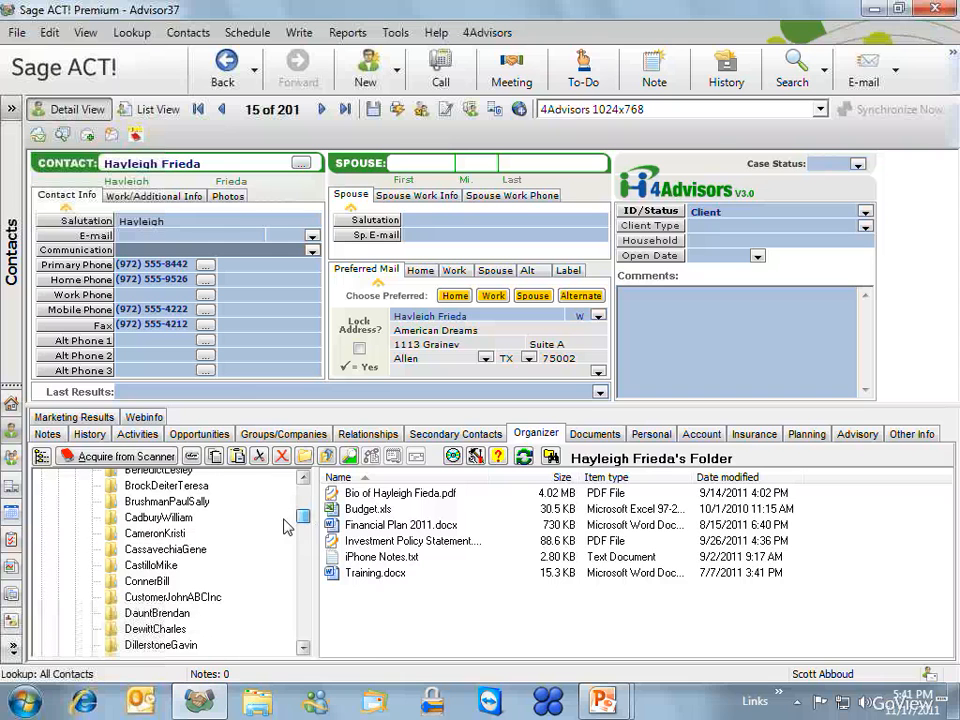
left_click(150, 486)
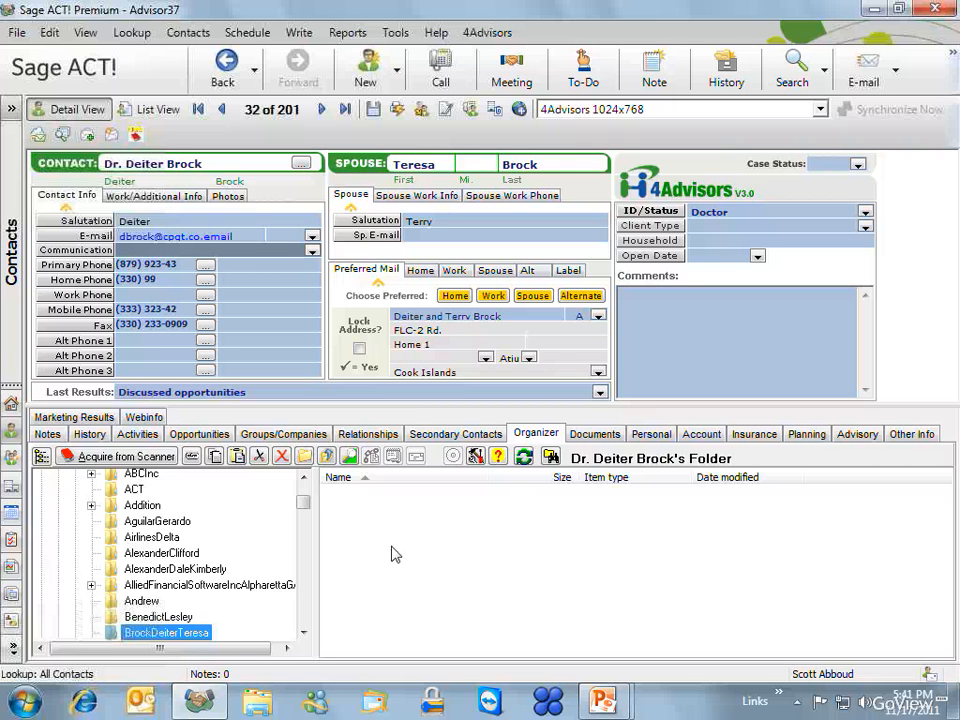
- Use Force SubFolders from the file list's context menu to add the four standard subfolders
right_click(404, 514)
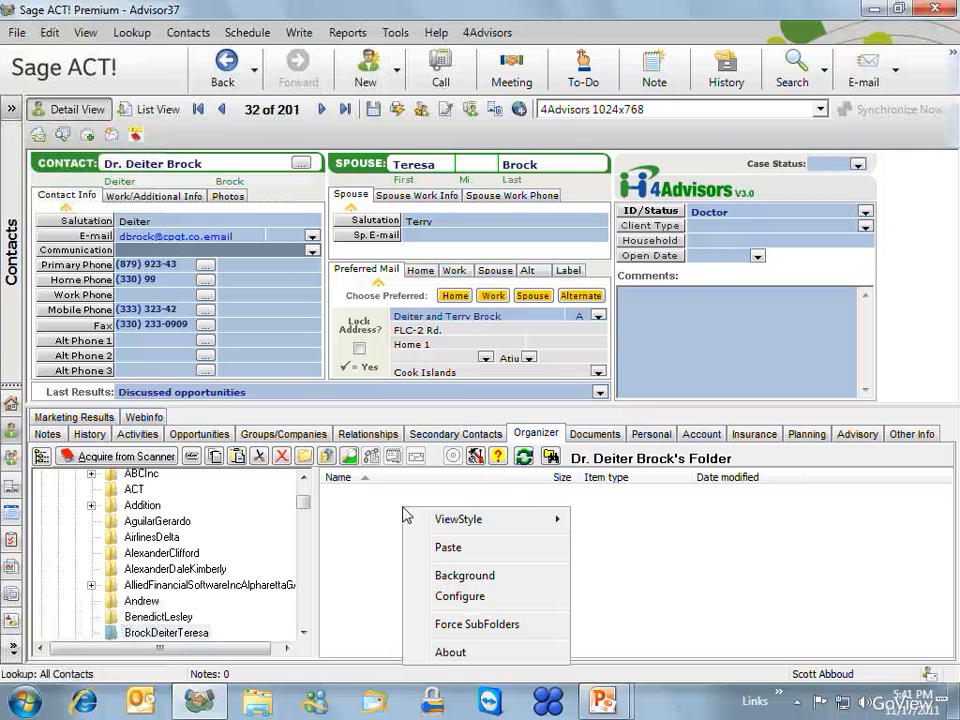
left_click(482, 626)
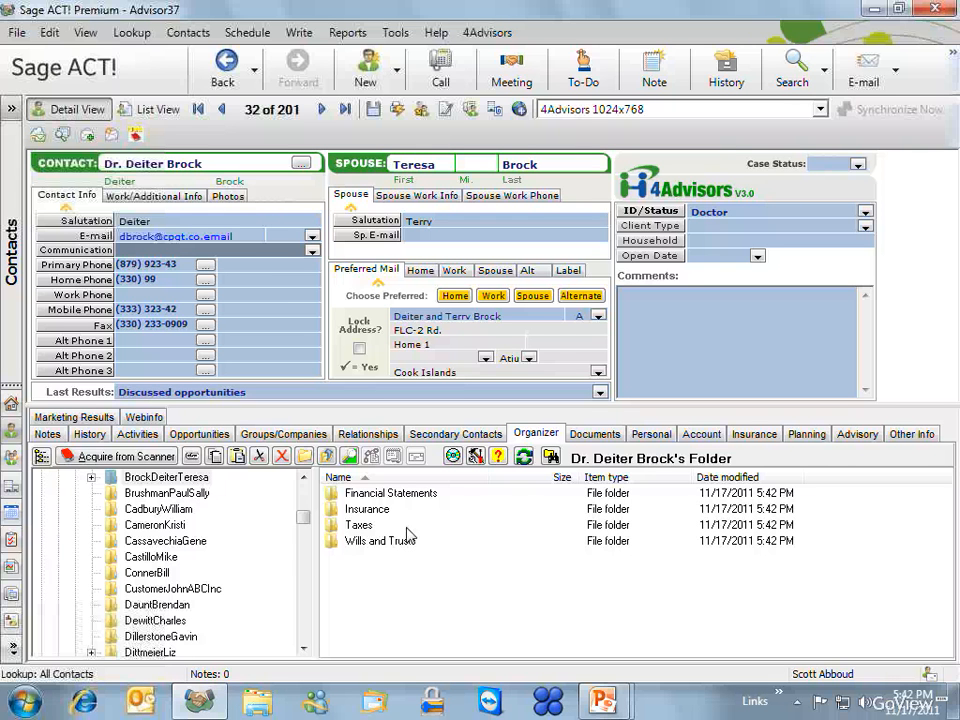
- Link the contact's Organizer folder to C:\ACTOrganizer\ABCInc in the Link Contact Folder dialog
left_click(191, 457)
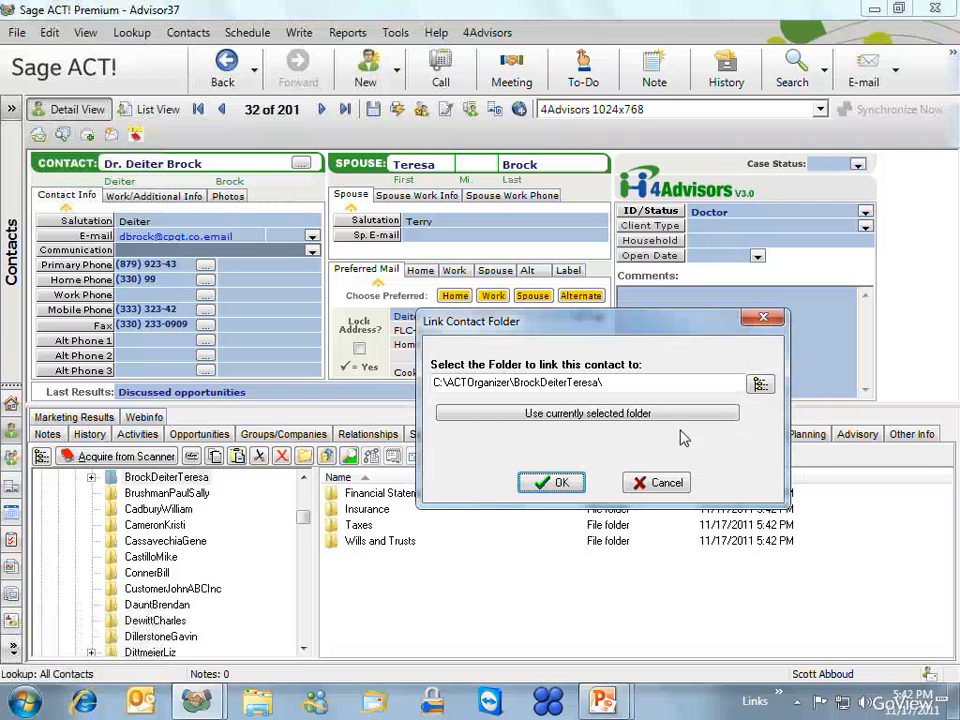
left_click(761, 385)
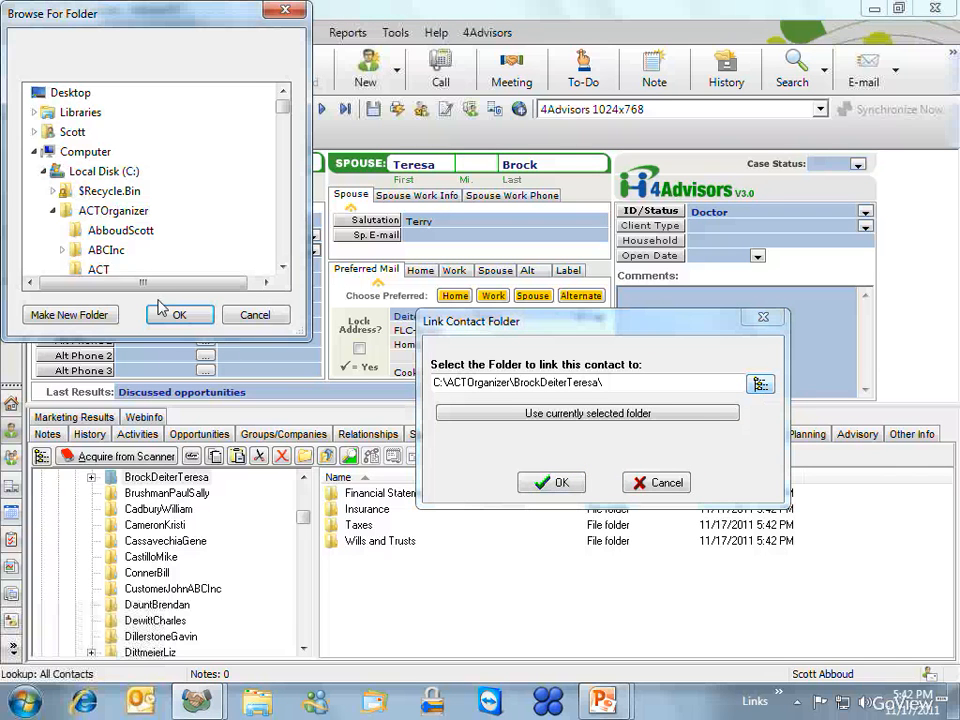
left_click(55, 210)
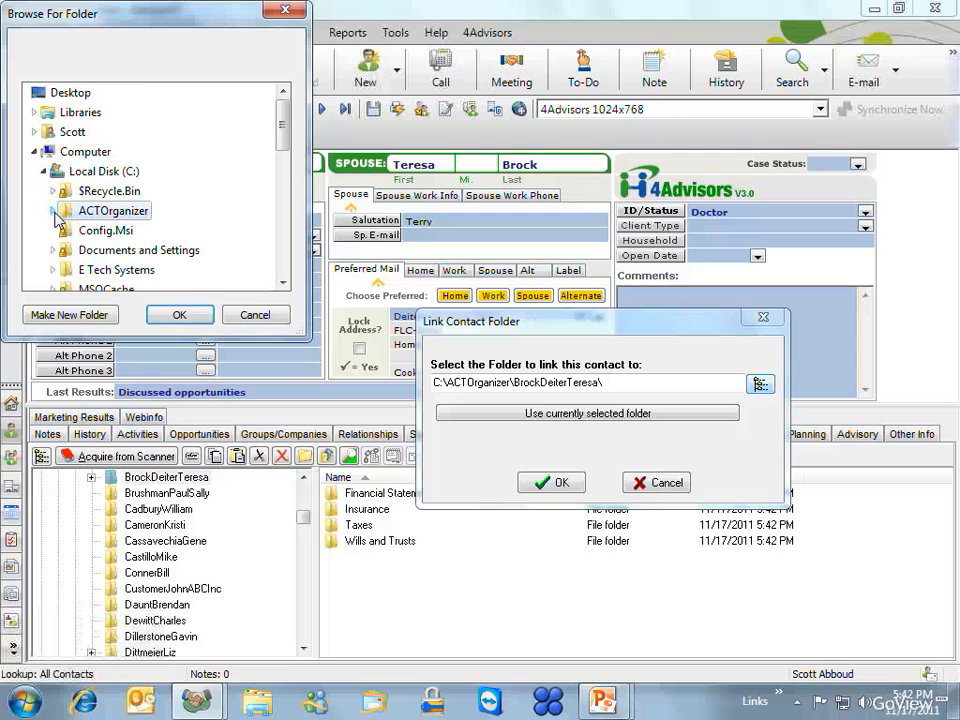
left_click(55, 210)
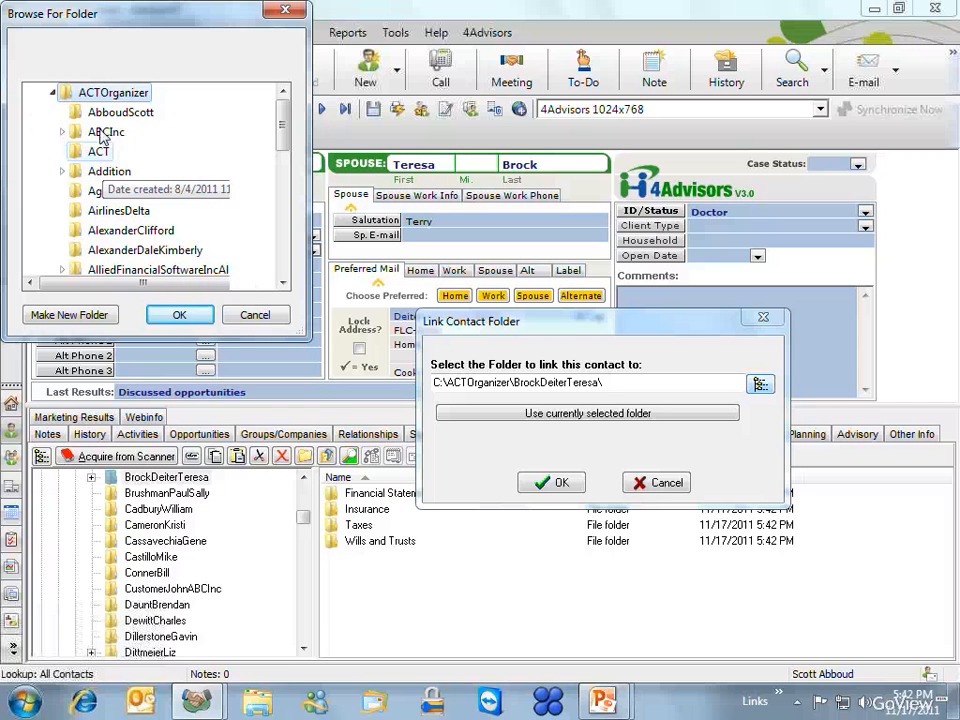
left_click(100, 131)
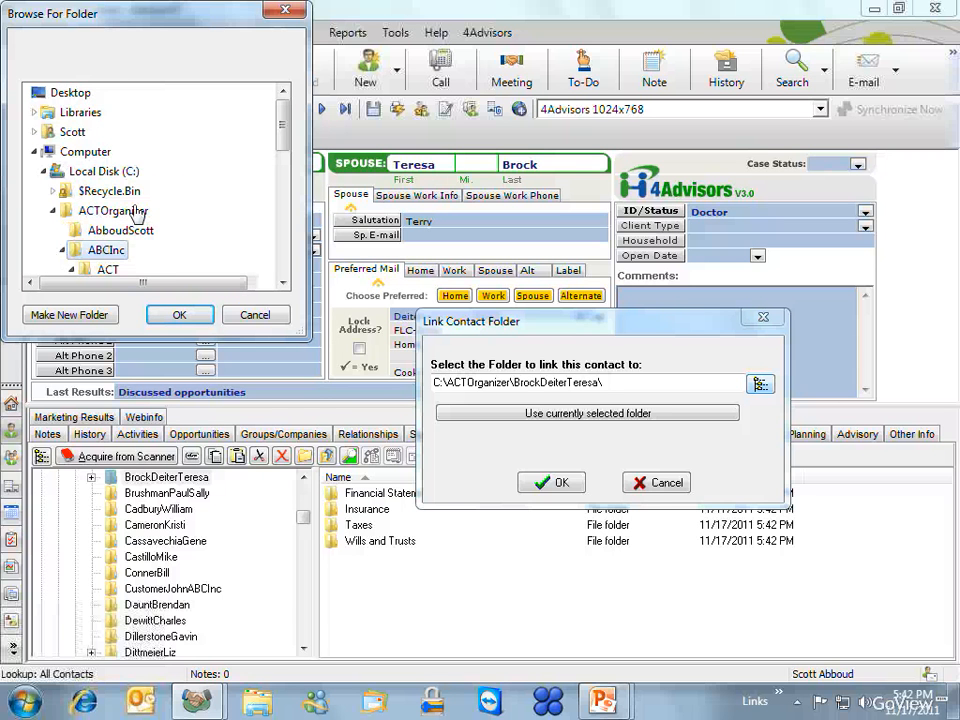
left_click(200, 318)
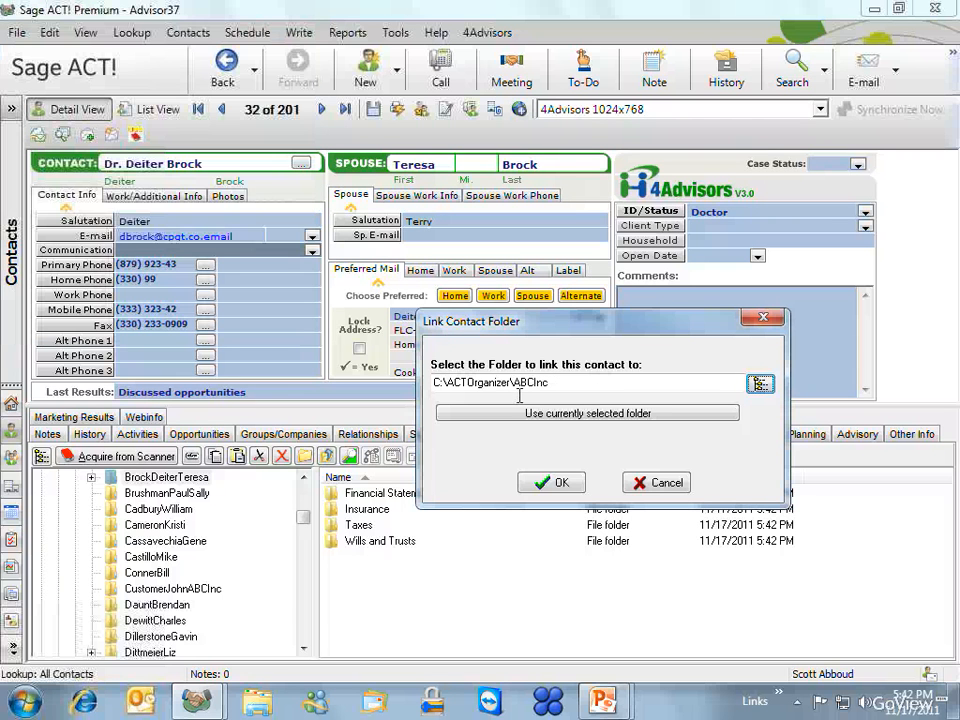
left_click(553, 483)
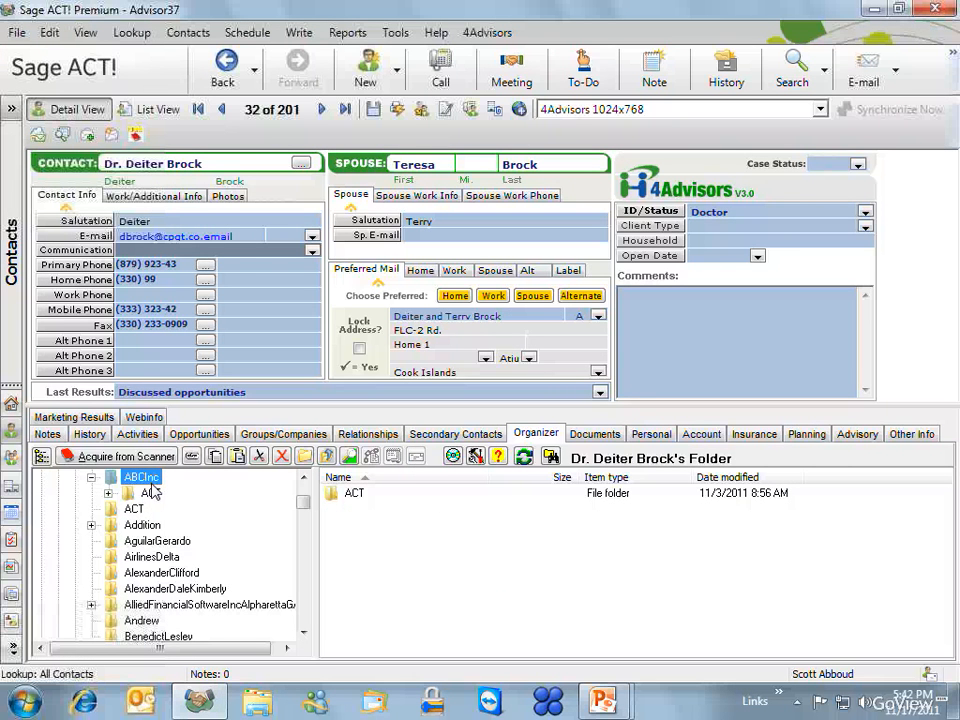
left_click(222, 110)
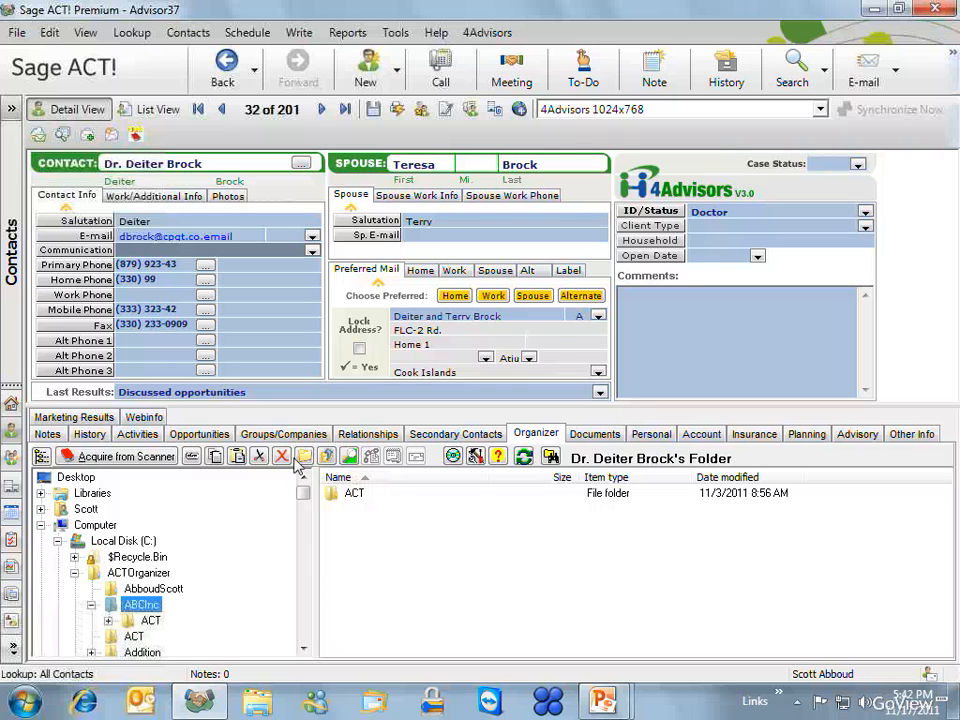
- Open the scan settings, keep PDF output, and set the quality slider slightly lower
left_click(148, 458)
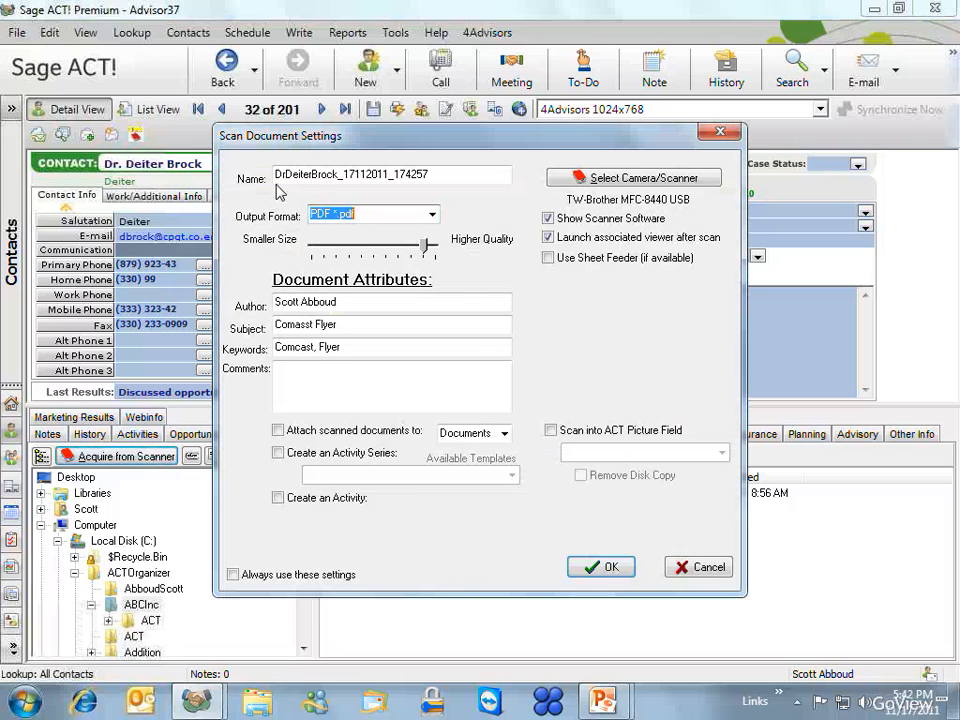
double_click(425, 176)
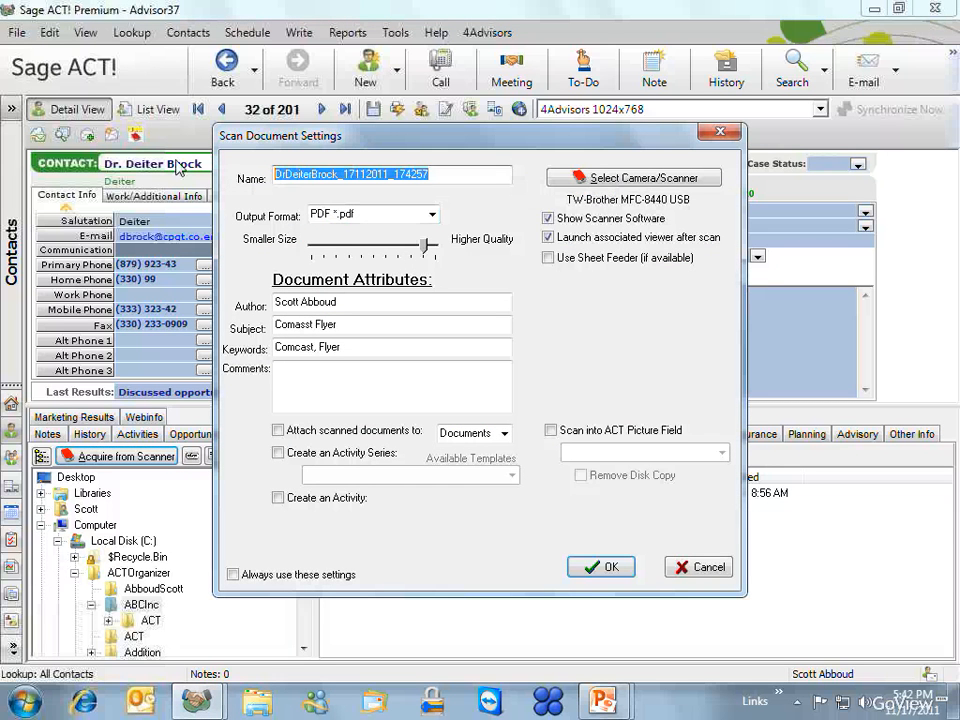
left_click(432, 215)
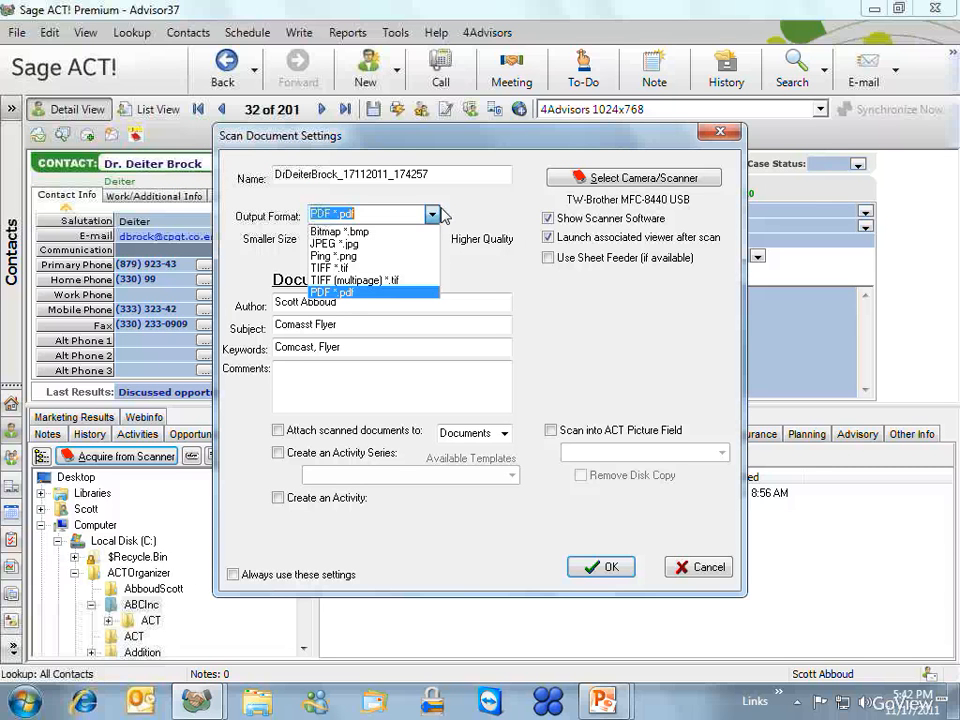
left_click(457, 203)
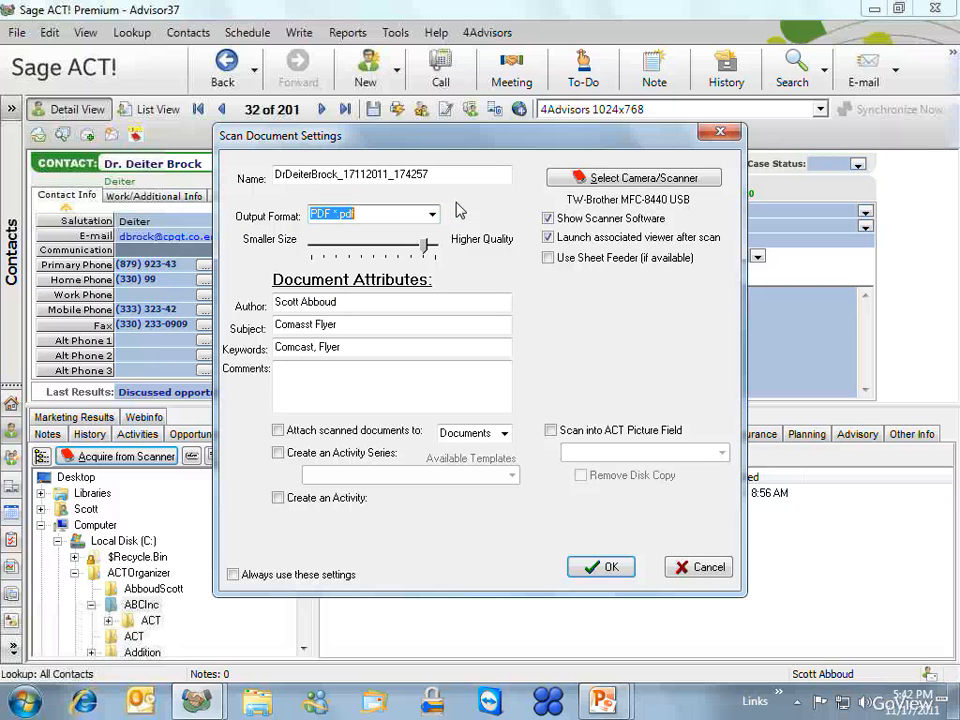
left_click(405, 262)
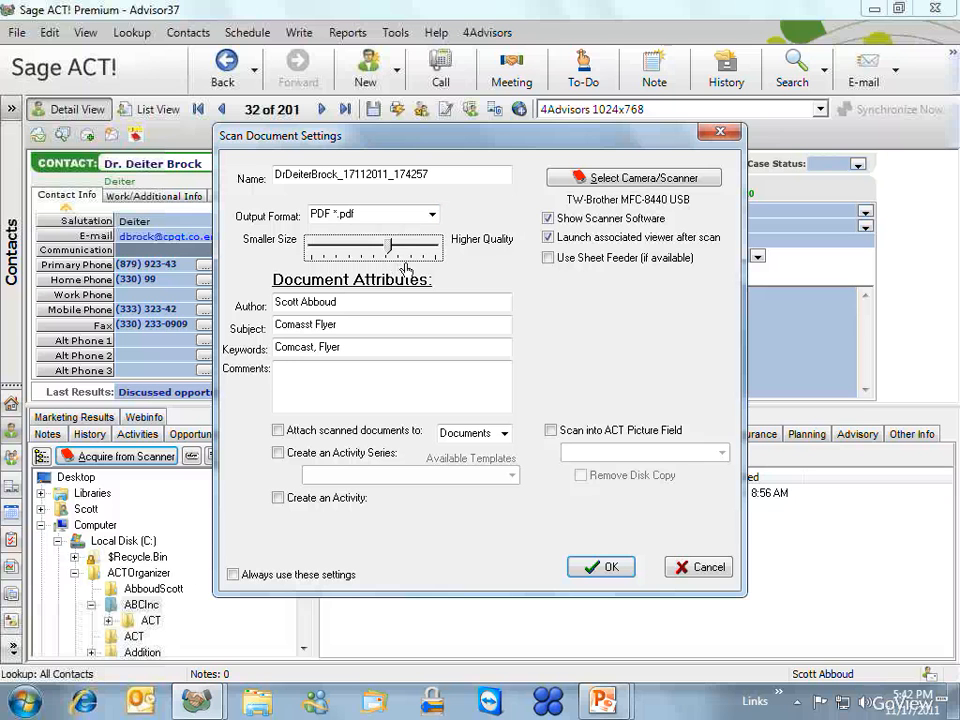
left_click(405, 264)
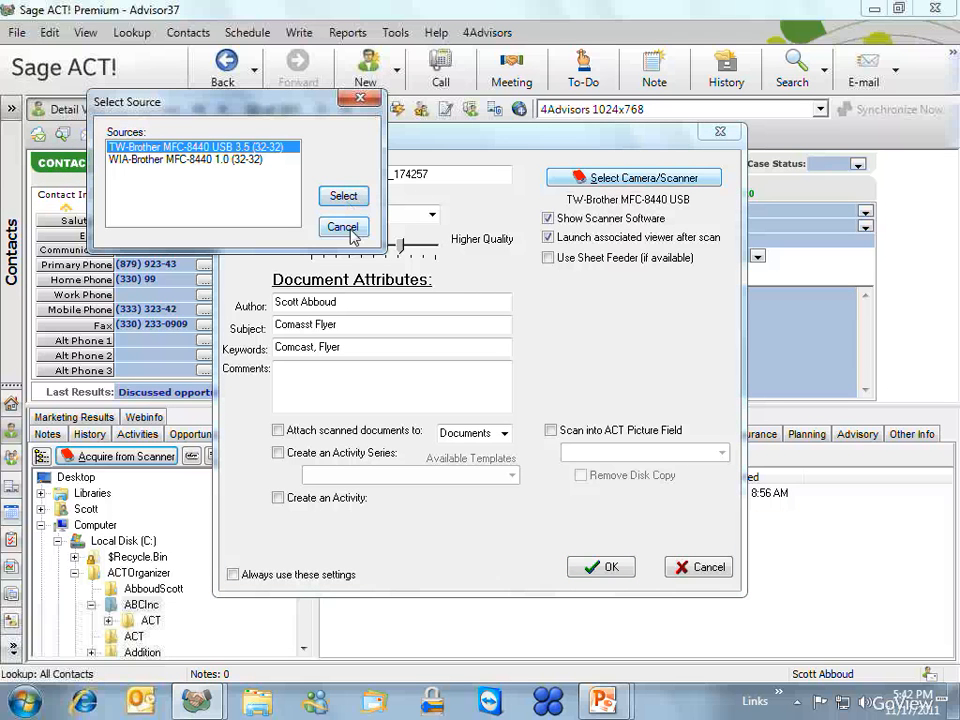
left_click(343, 227)
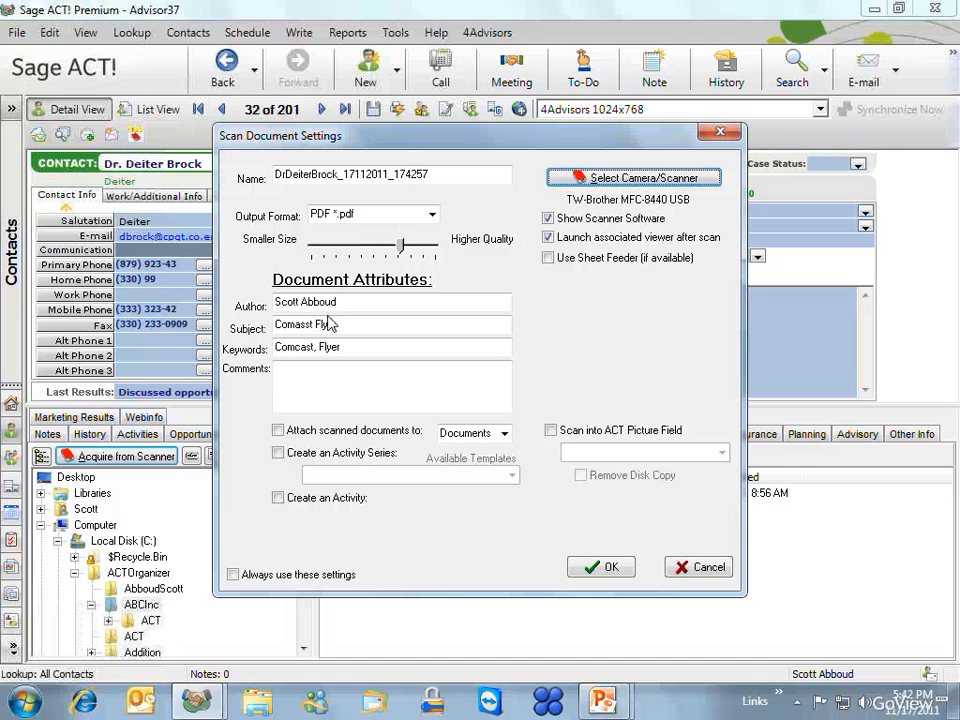
- Edit the scan subject by inserting an 's', giving 'Comasst Flyer'
left_click(360, 330)
left_click_drag(340, 331, 312, 329)
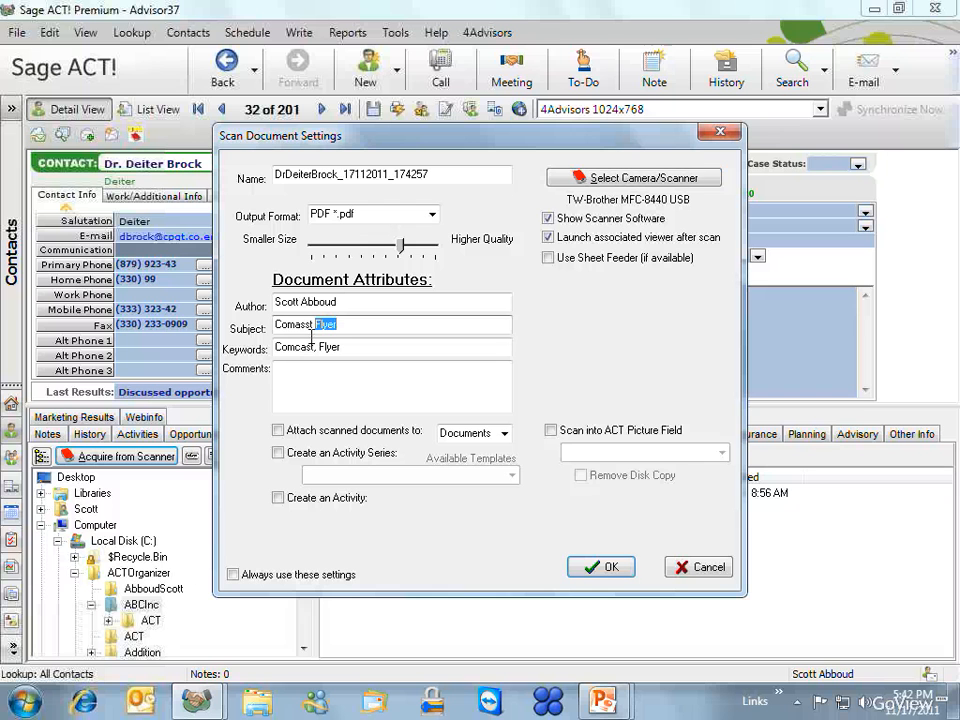
key("Left")
key("Left")
key("Left")
key("Left")
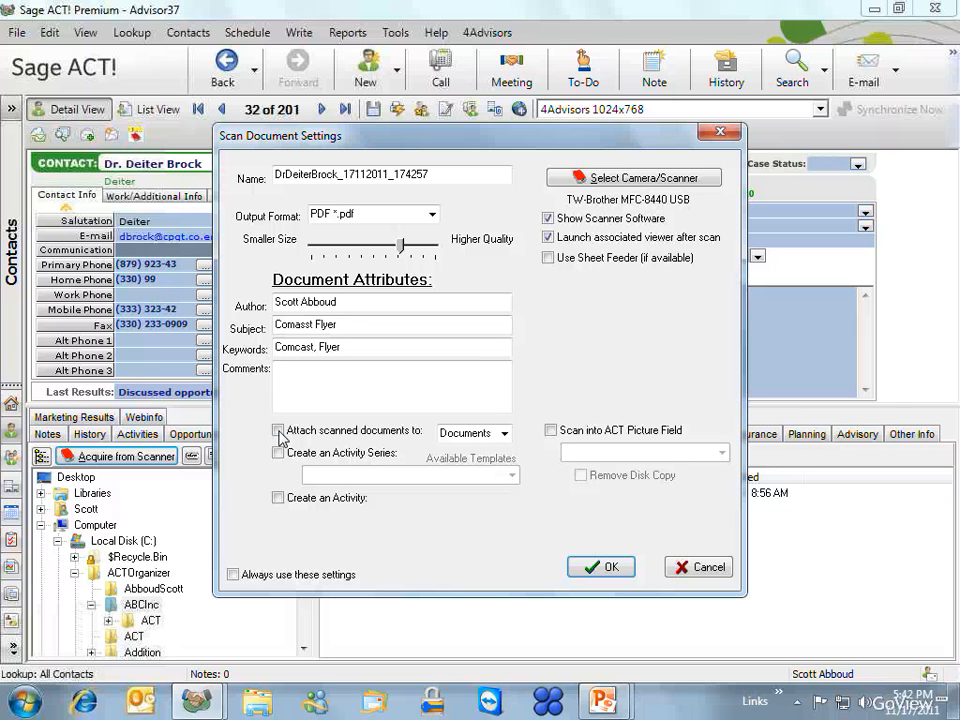
type("s")
- Turn on attaching scanned documents and attach them to Notes rather than History
left_click(505, 434)
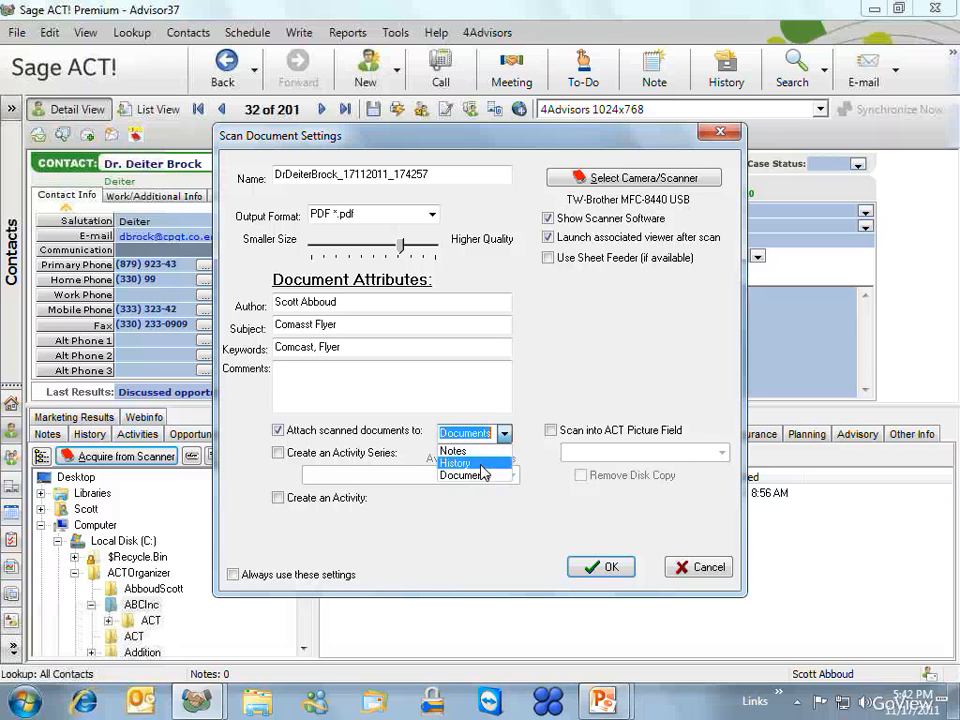
left_click(481, 463)
left_click(504, 436)
left_click(474, 449)
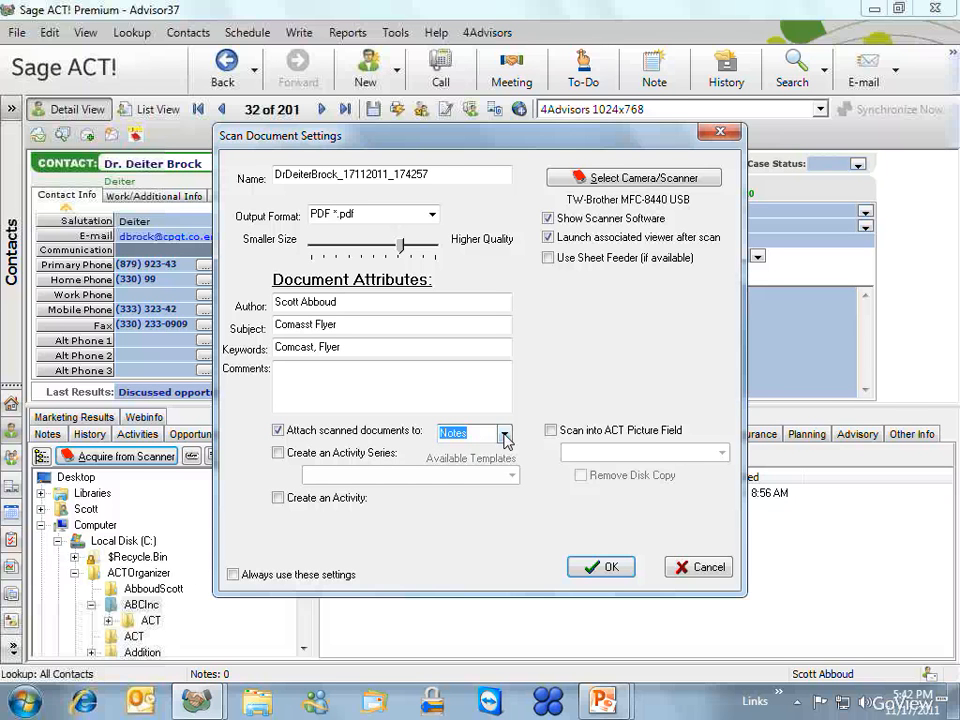
- Try the ACAT Workflow and Insurance Underwriting series templates, then switch to Create an Activity
left_click(278, 453)
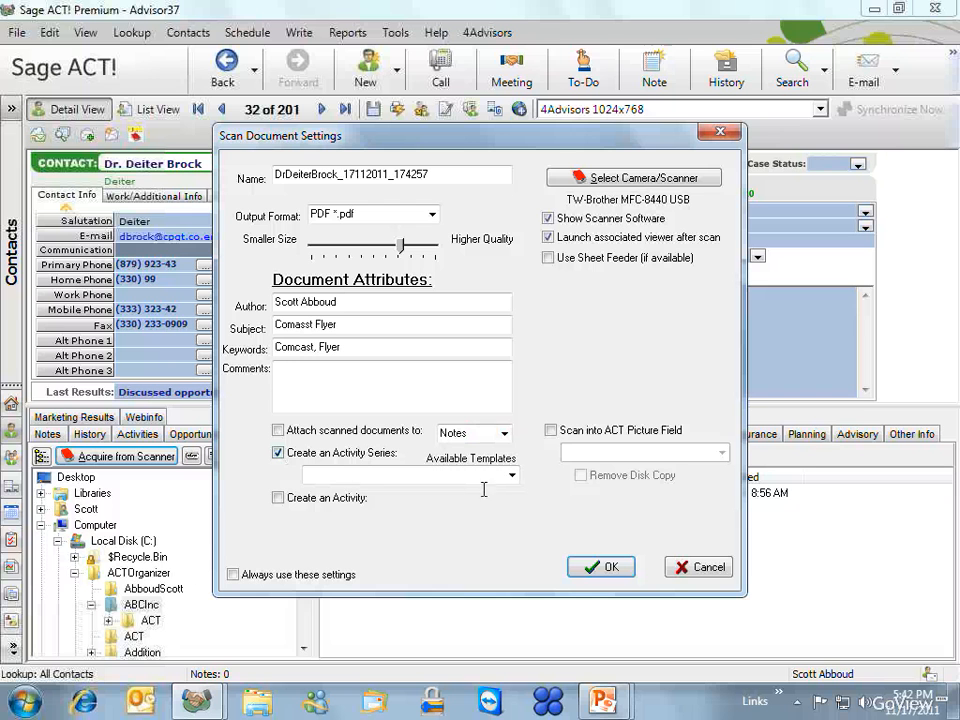
left_click(511, 475)
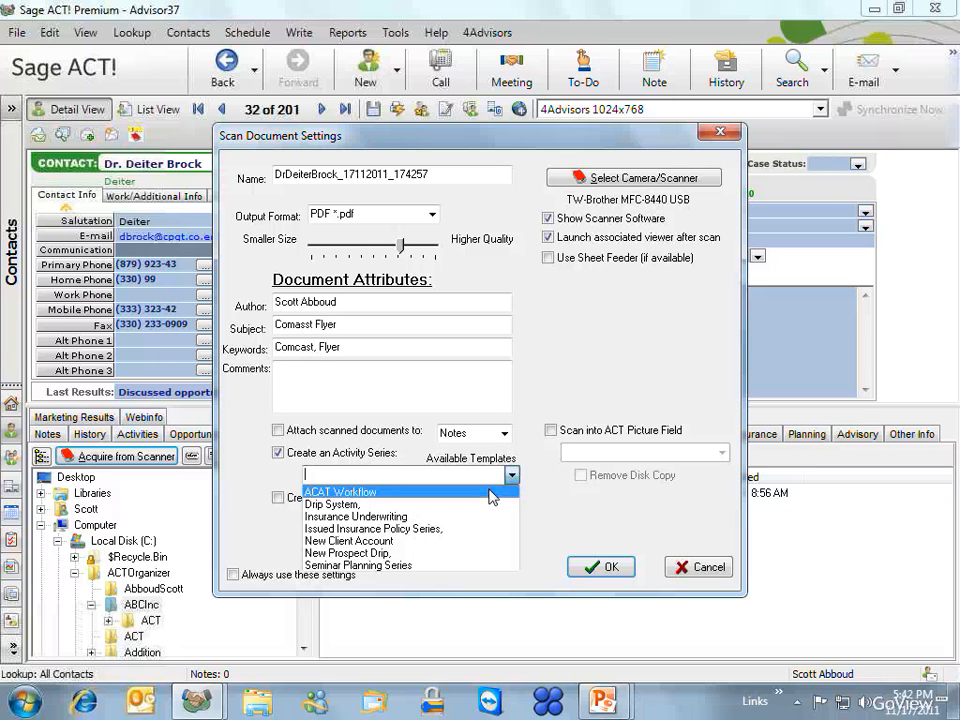
left_click(489, 491)
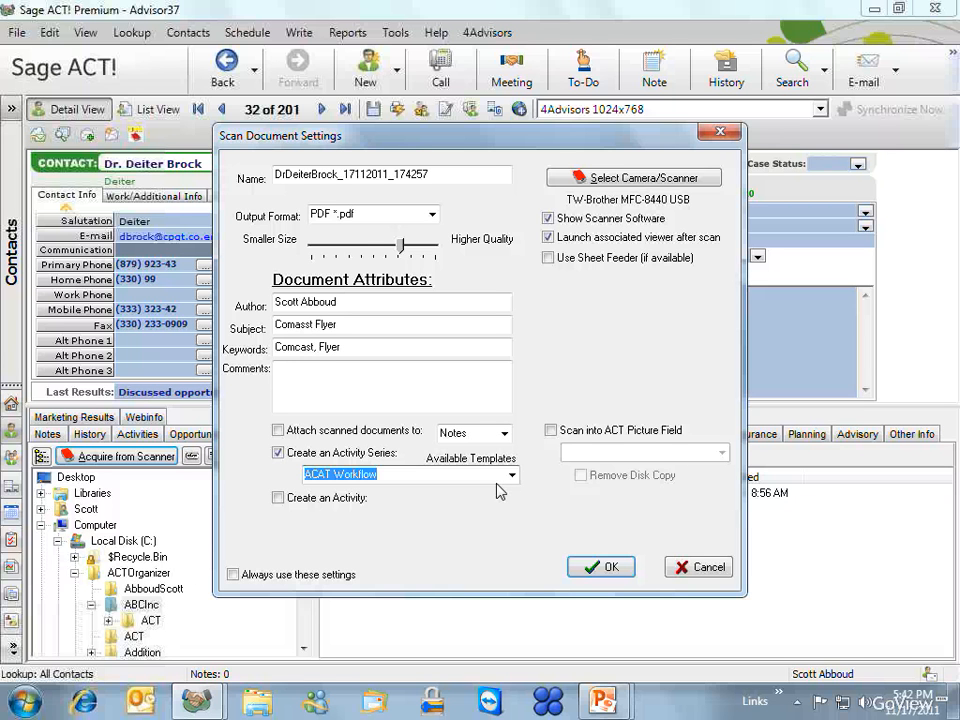
left_click(512, 476)
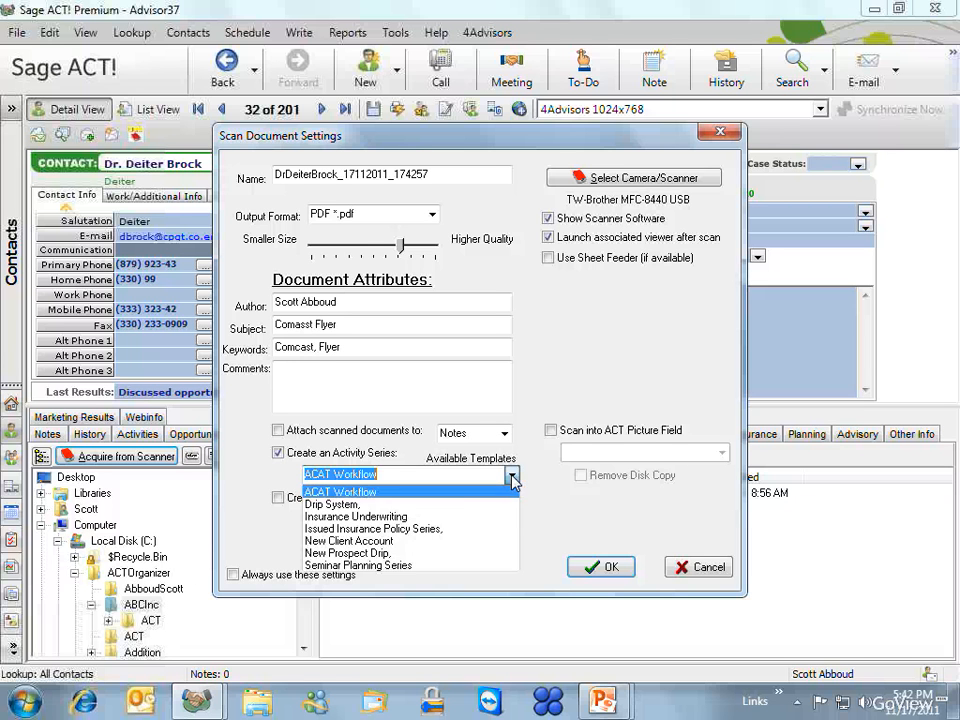
left_click(455, 517)
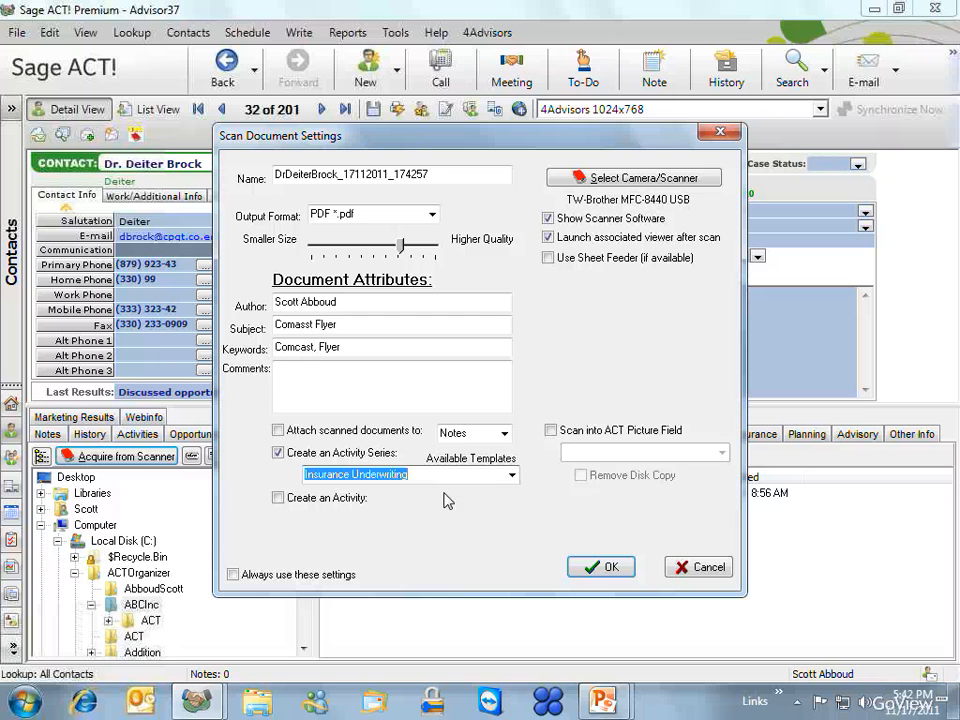
left_click(278, 454)
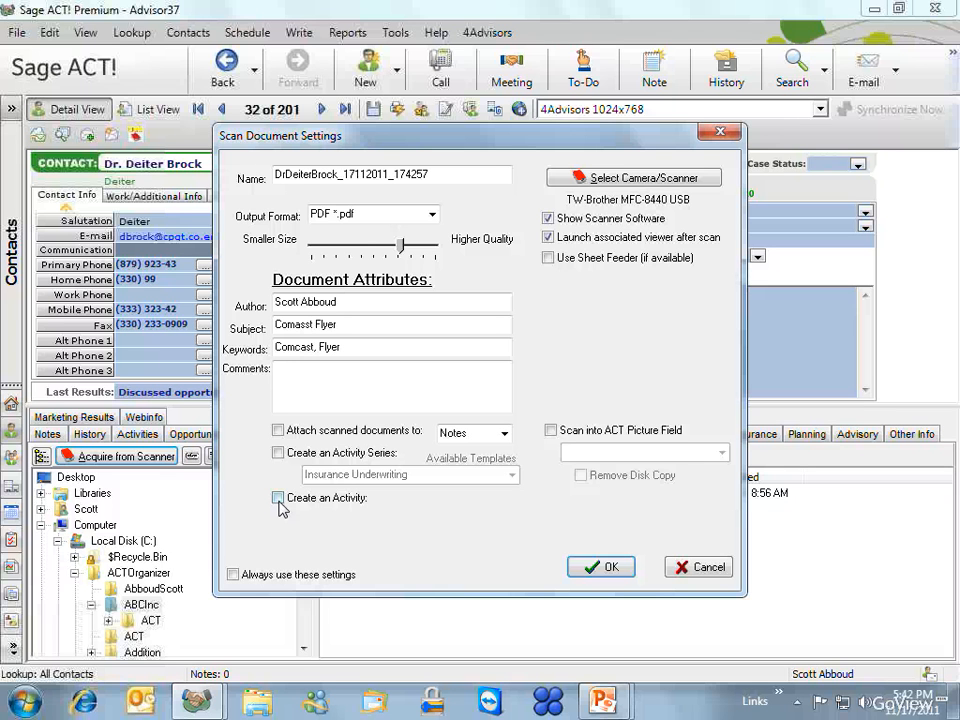
left_click(281, 505)
- Close the scan settings without scanning and briefly view the ABCInc folder in Explorer
left_click(672, 566)
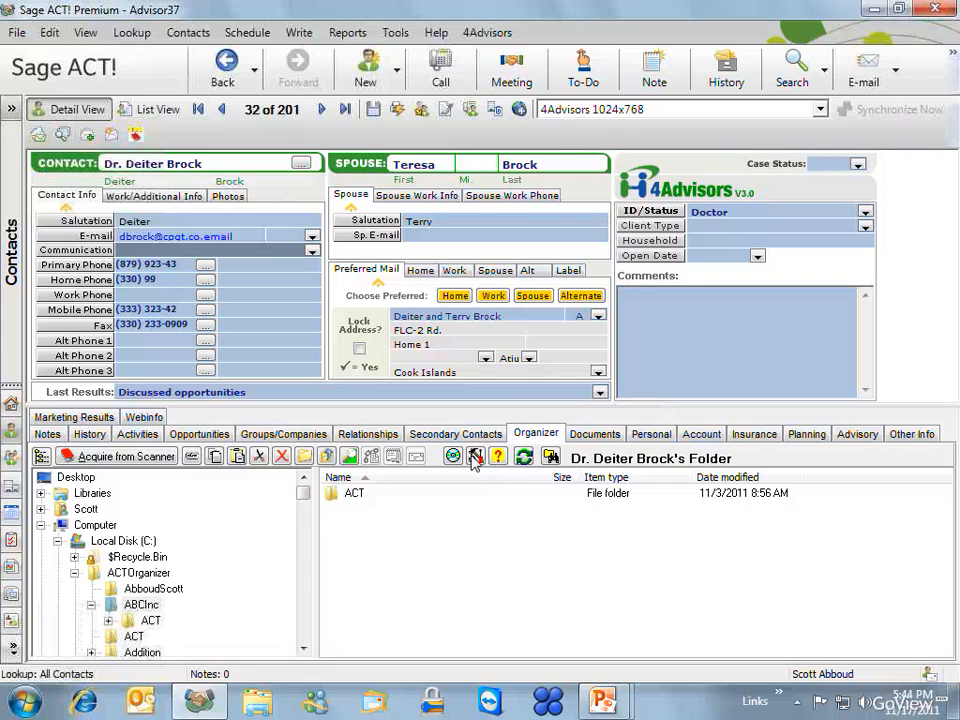
left_click(551, 460)
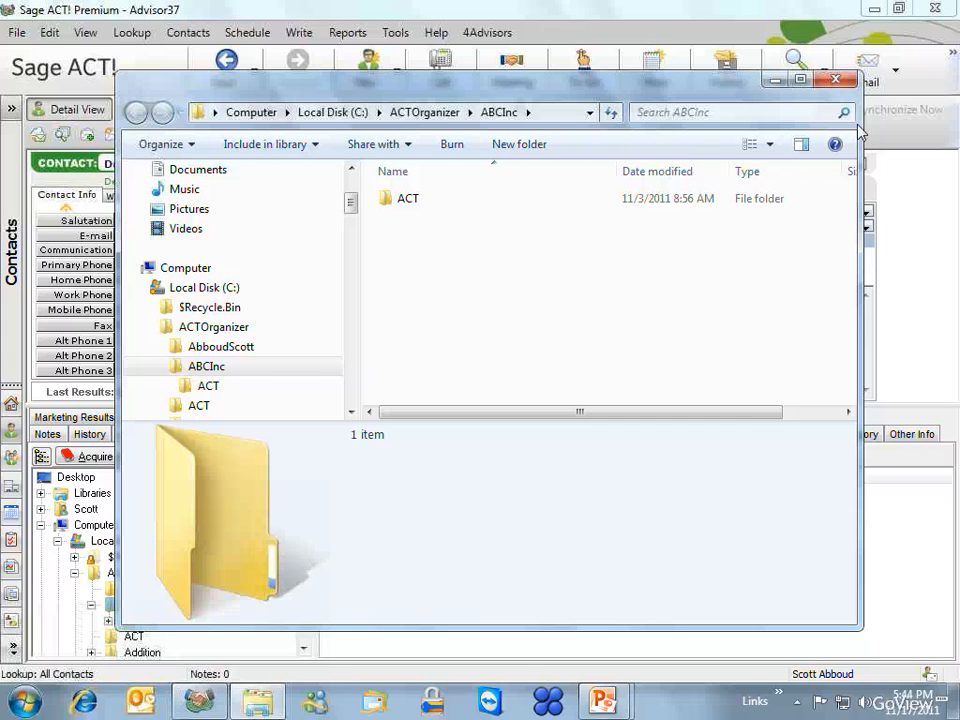
left_click(836, 79)
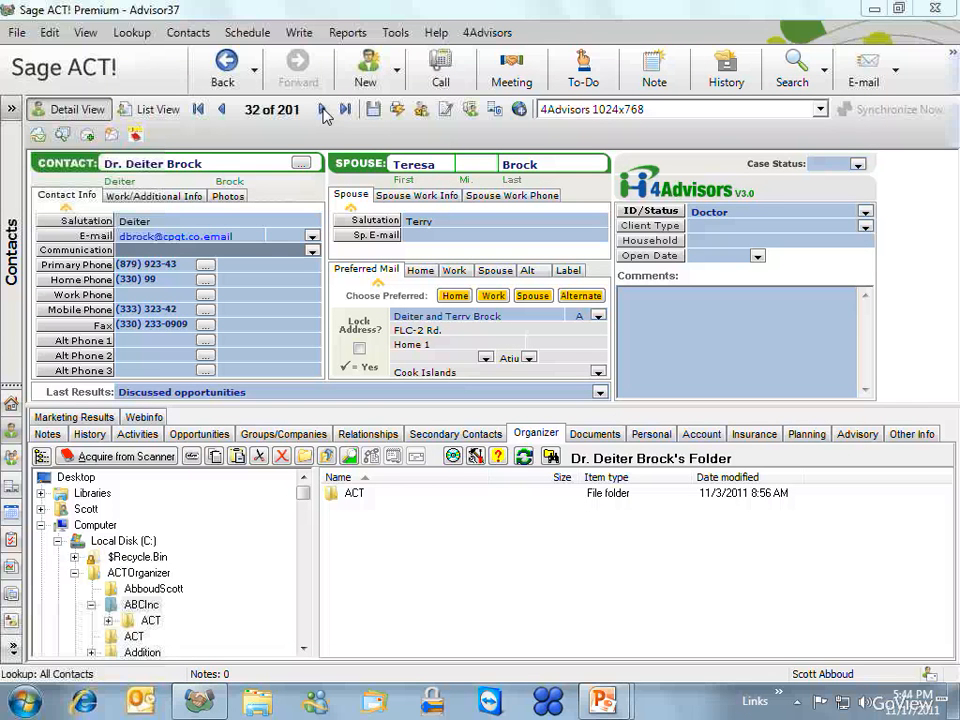
- Go to the previous contact record and confirm its document folder is empty in Explorer
left_click(222, 110)
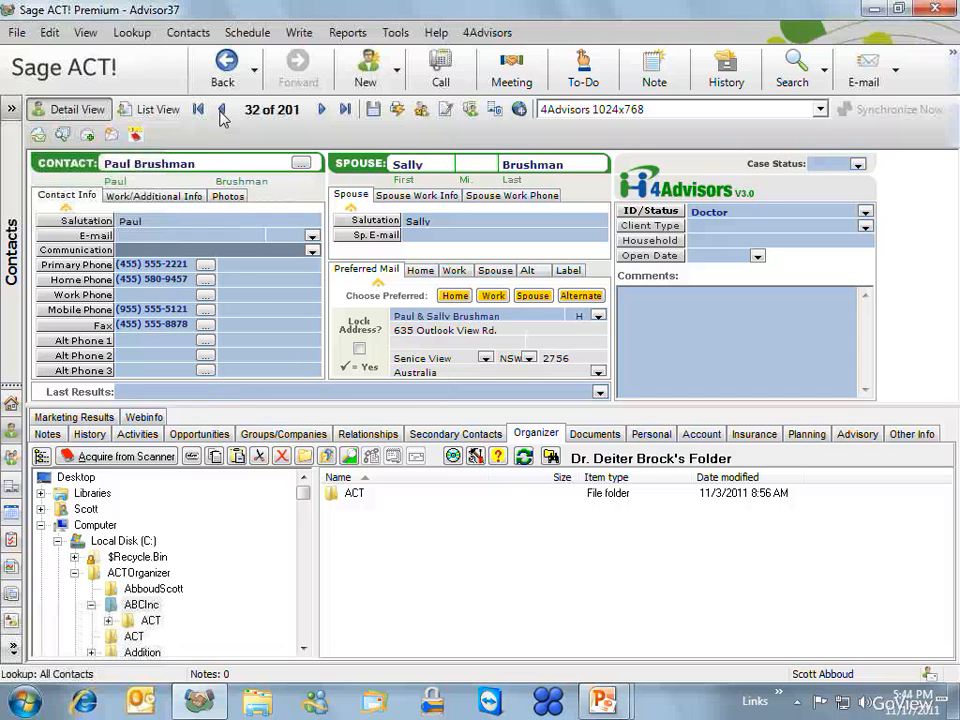
left_click(137, 138)
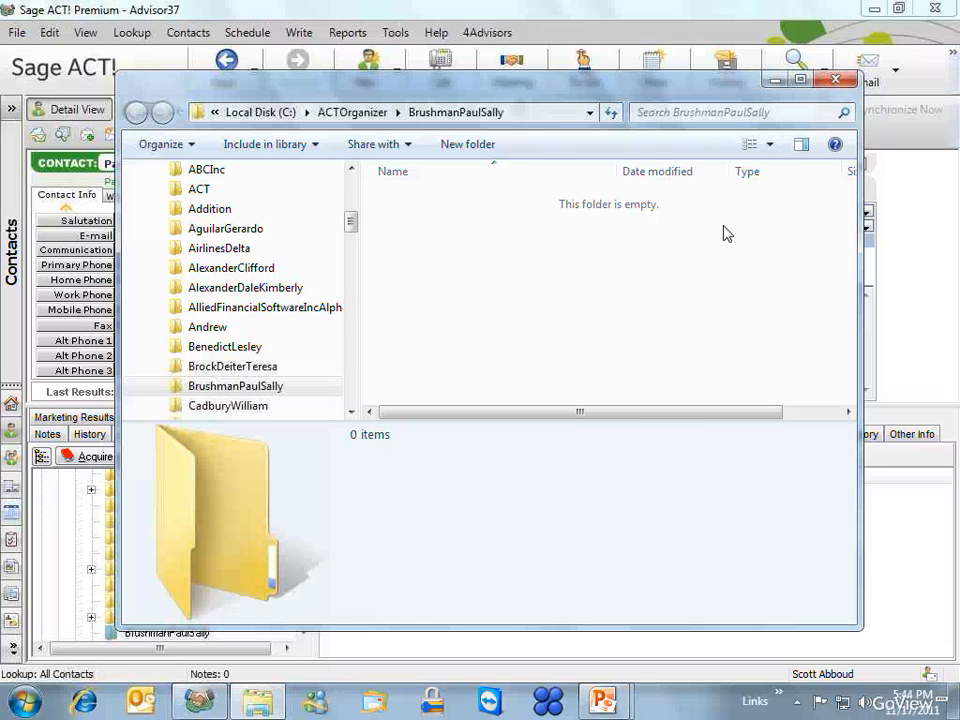
left_click(835, 82)
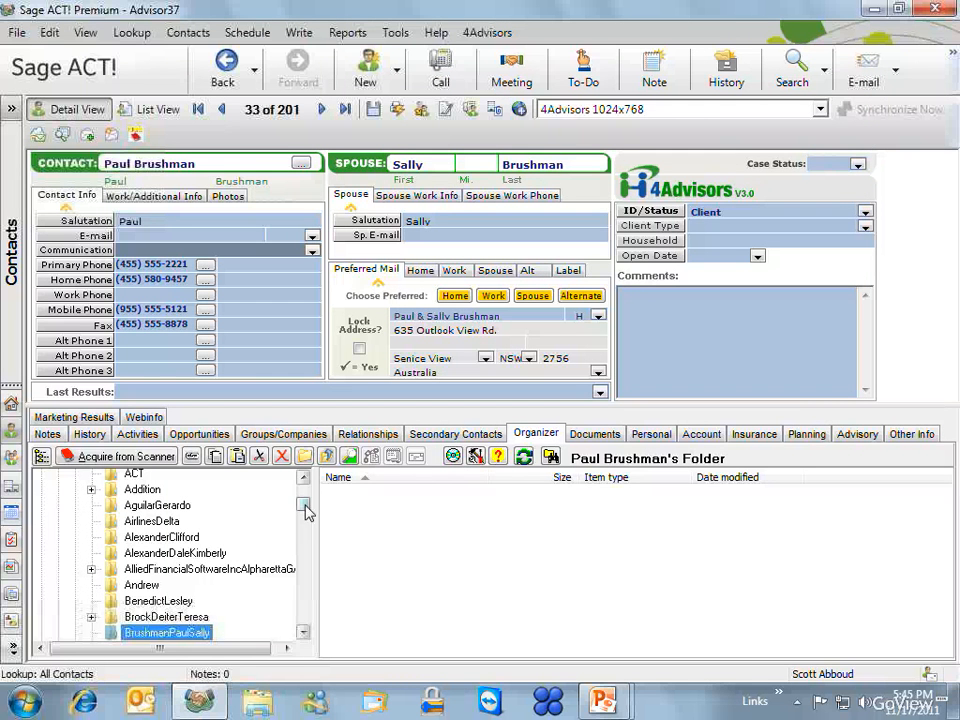
- Expand ACTOrganizer in the Organizer tree and open a contact's folder
mouse_move(305, 510)
left_mouse_down()
mouse_move(306, 499)
mouse_move(305, 509)
left_mouse_up()
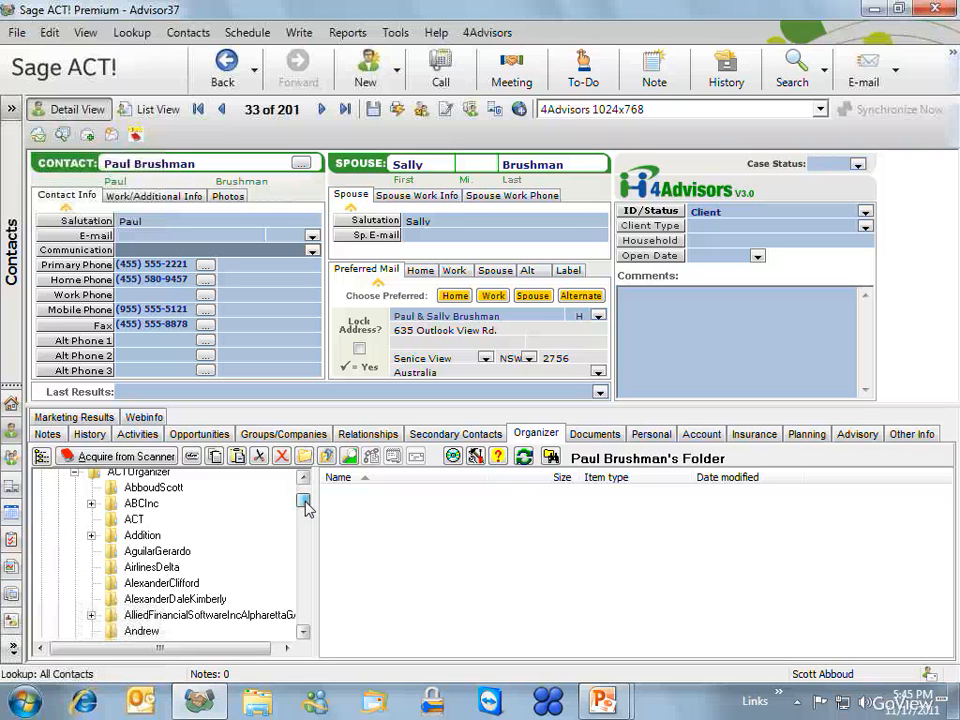
left_click(304, 480)
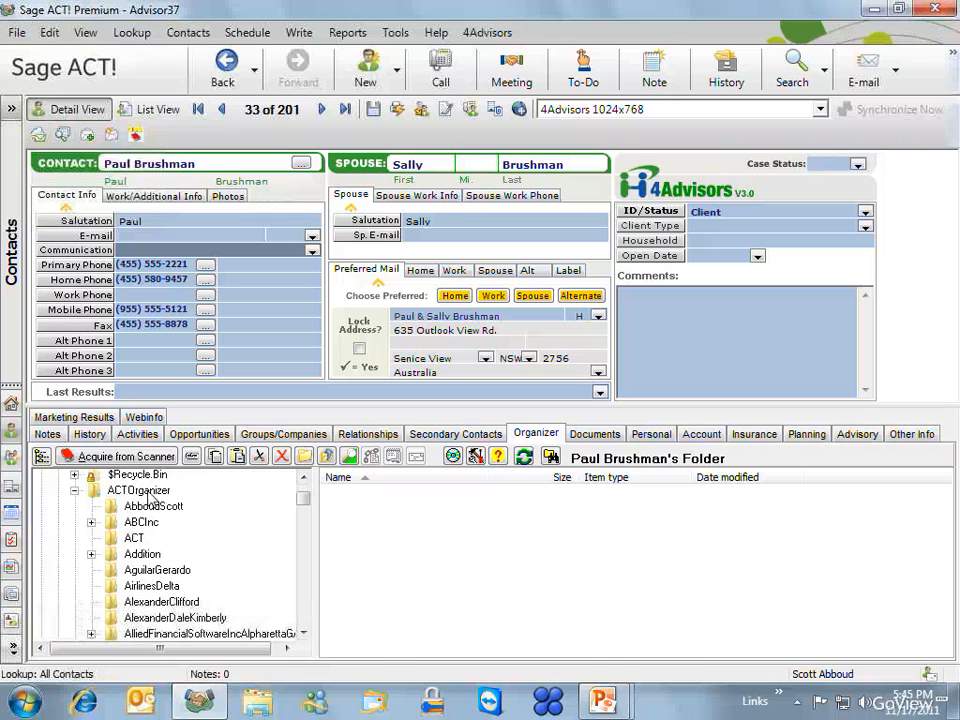
left_click(145, 491)
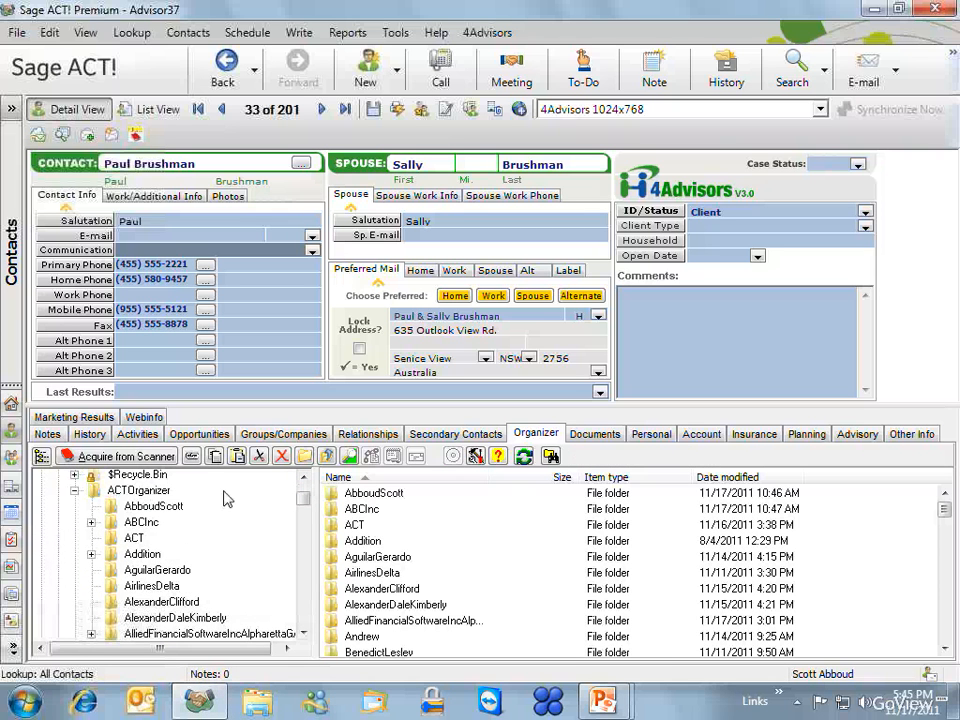
left_click(137, 508)
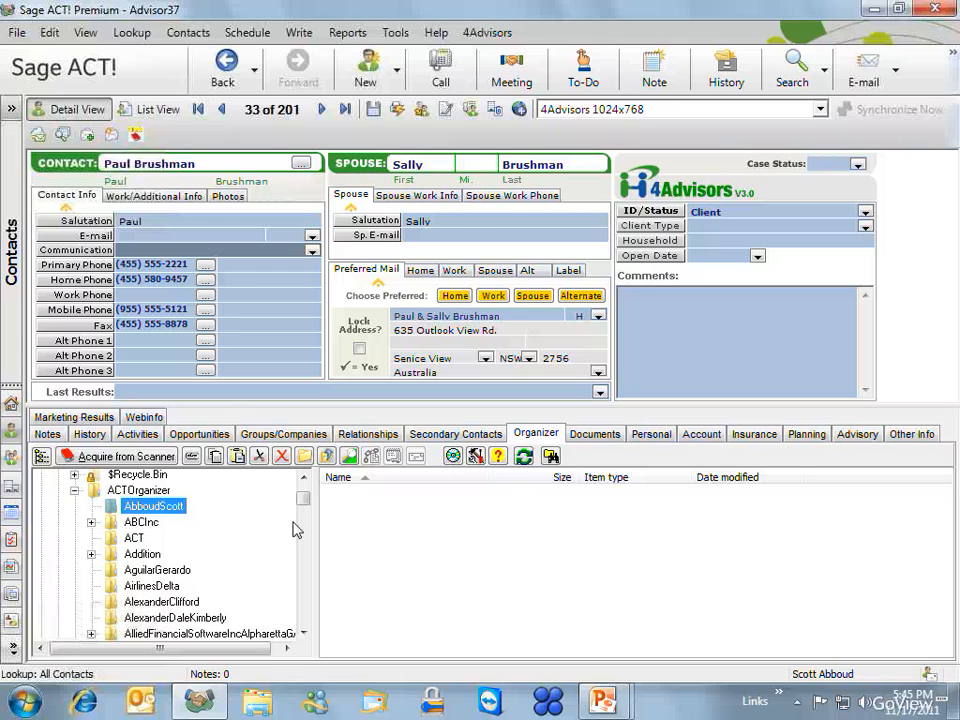
- Look up all contacts and open the client's record 15 of 201, with its six Organizer documents
left_click(130, 33)
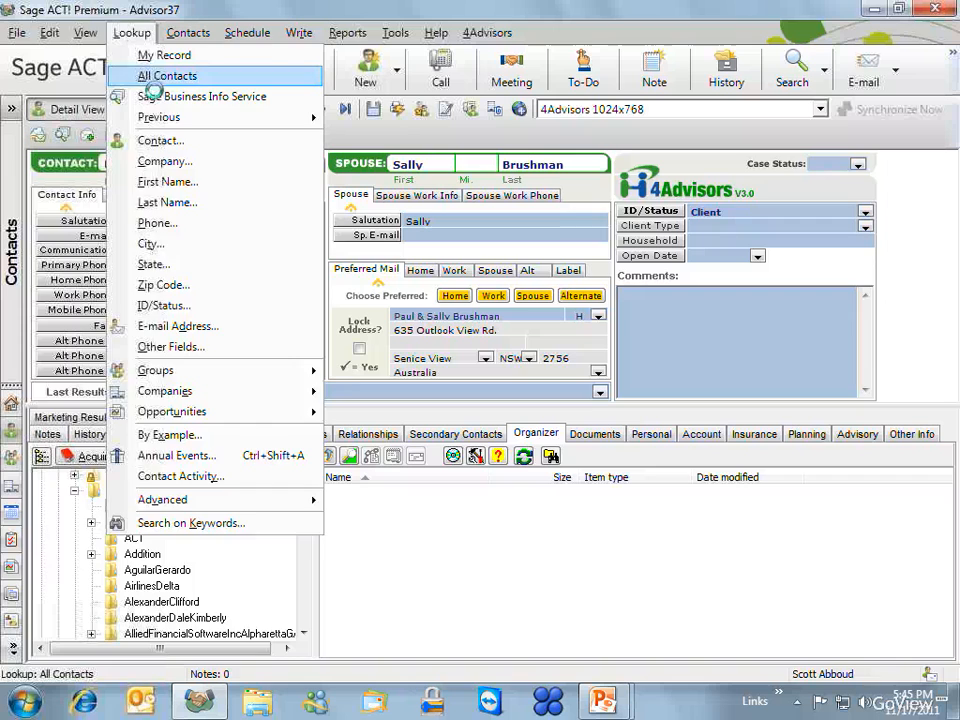
left_click(145, 76)
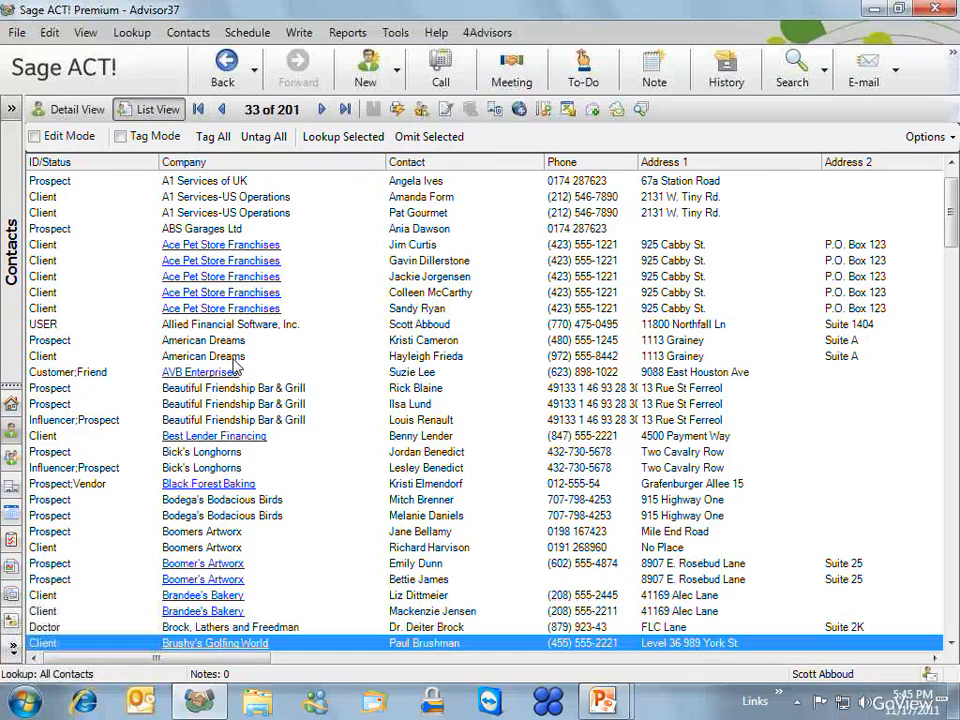
double_click(235, 358)
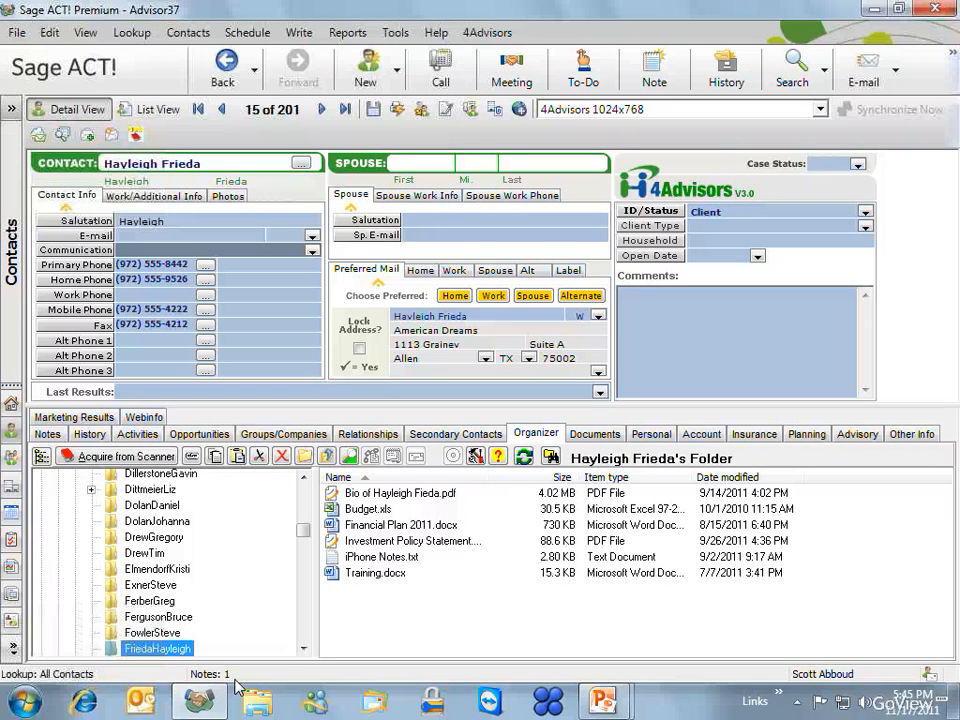
left_click(348, 494)
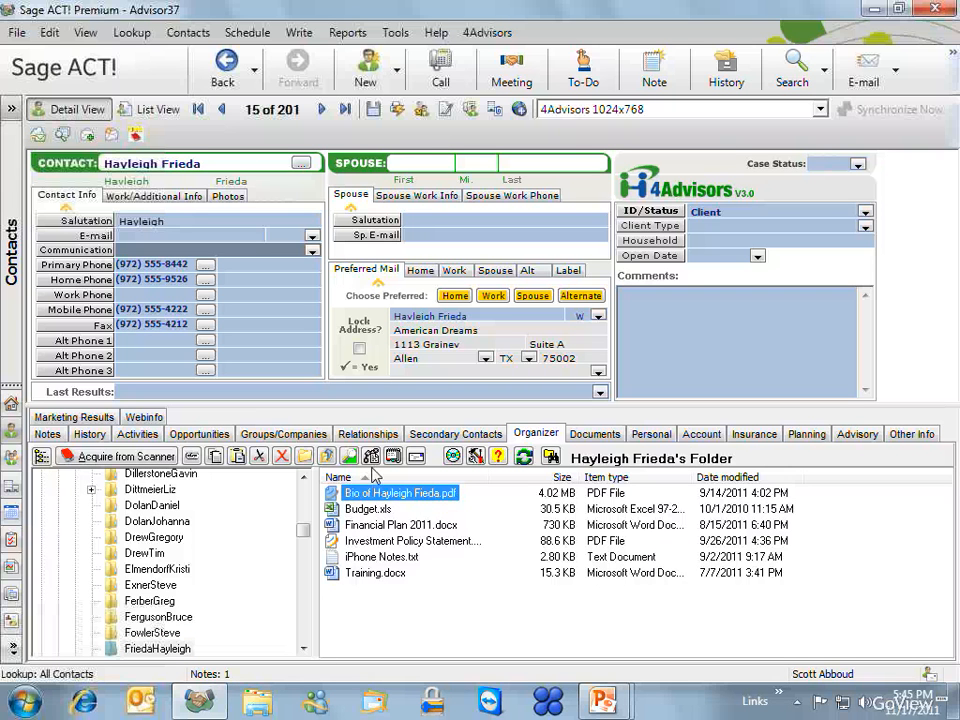
left_click(371, 458)
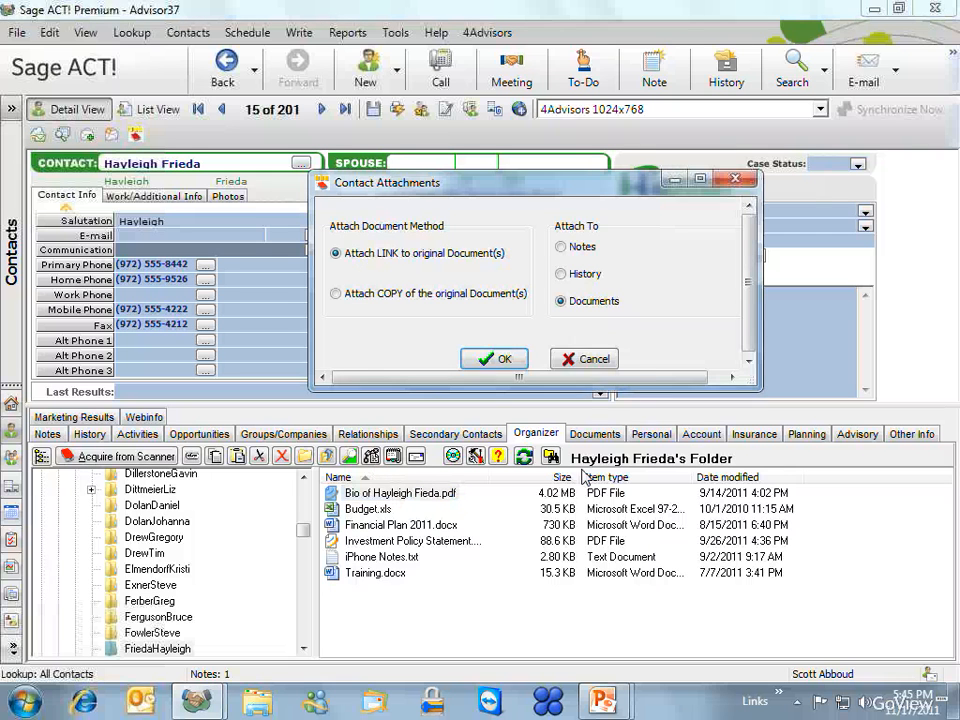
left_click(578, 247)
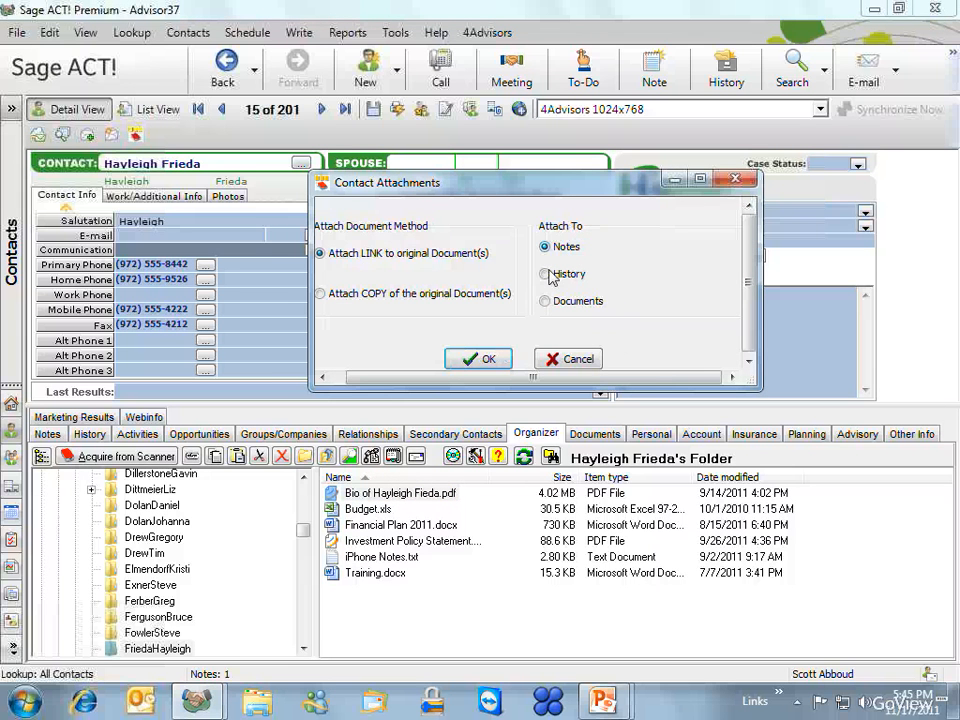
left_click(551, 273)
left_click(547, 302)
left_click_drag(311, 375, 268, 376)
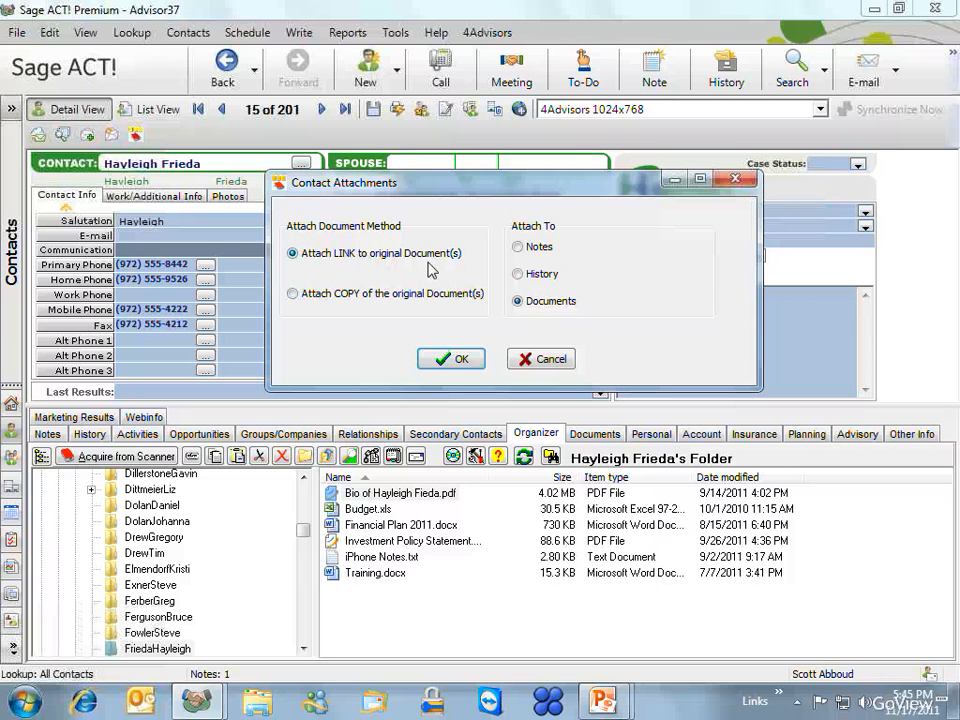
left_click(335, 299)
left_click(535, 366)
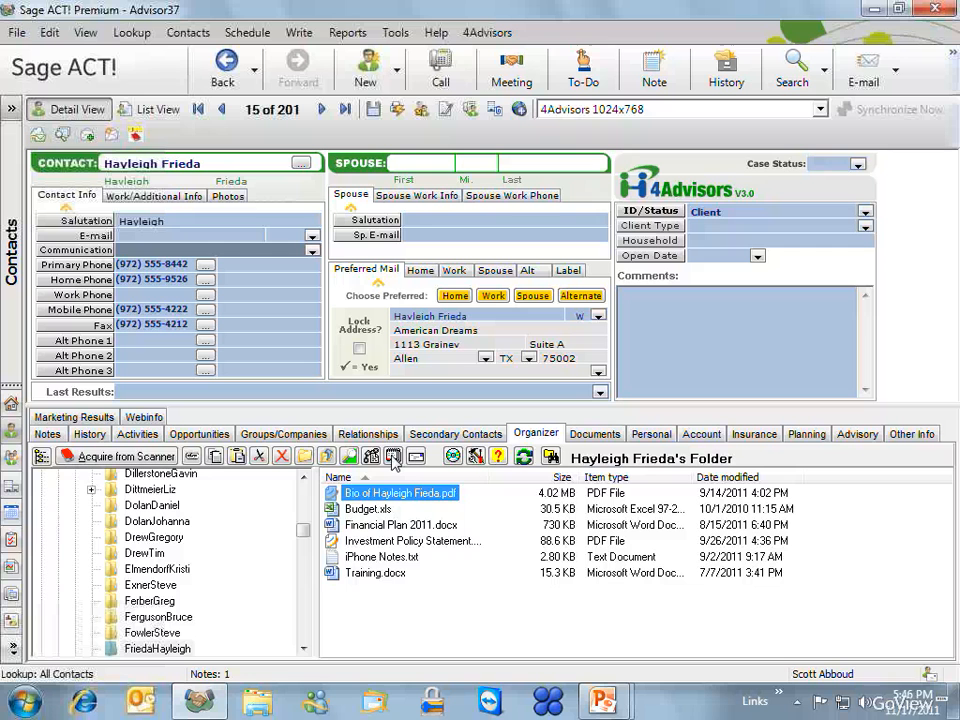
- Attach the bio PDF to a single activity and set its Regarding to 'This is the clients bio'
left_click(394, 462)
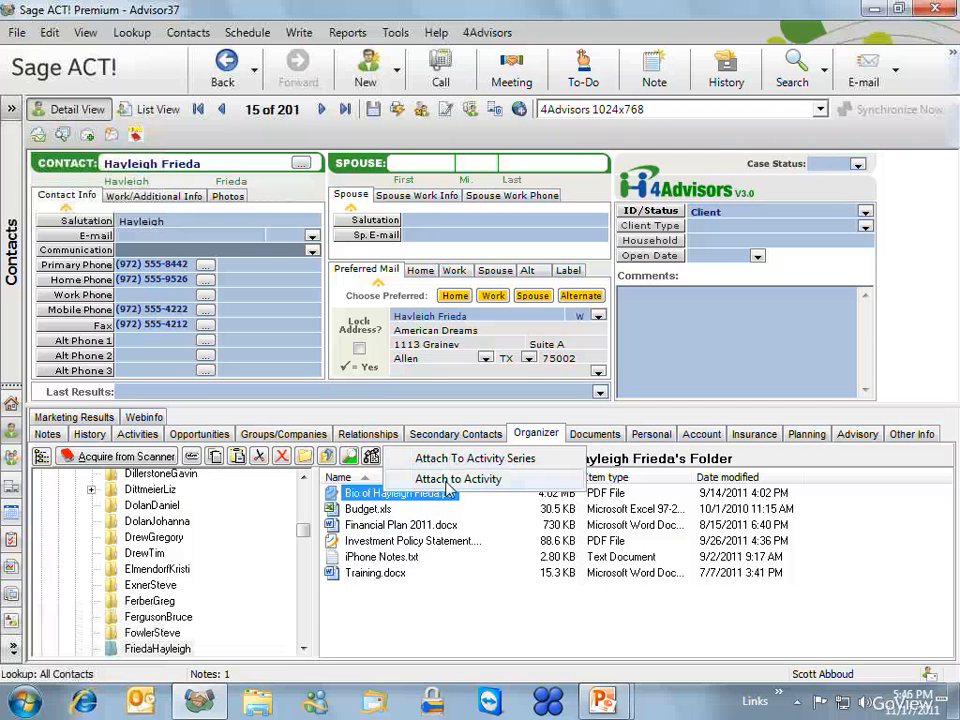
left_click(449, 480)
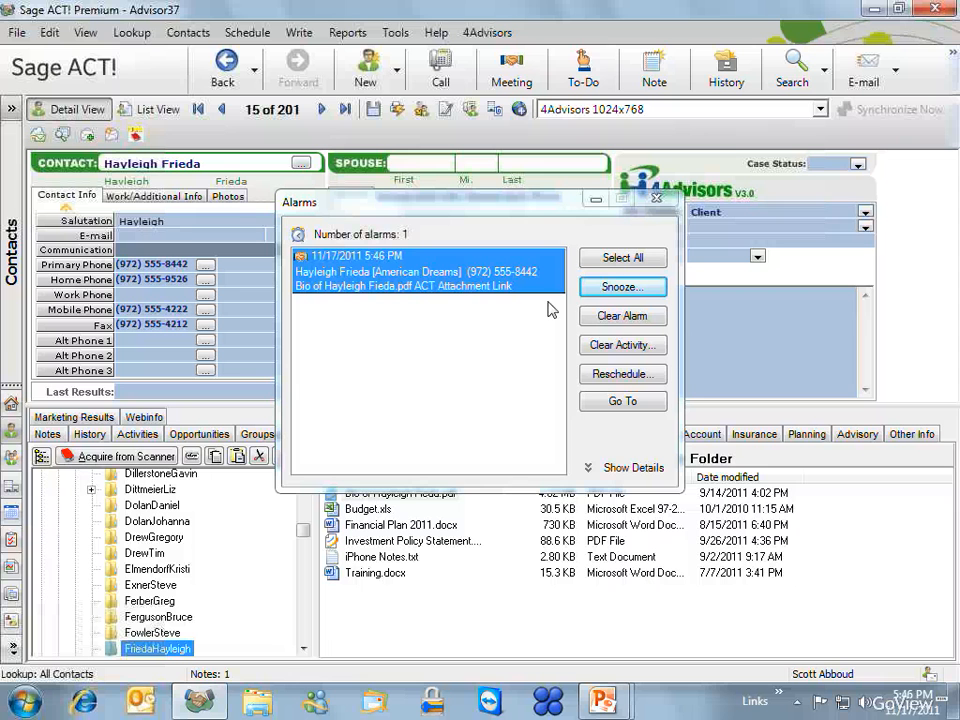
left_click(620, 374)
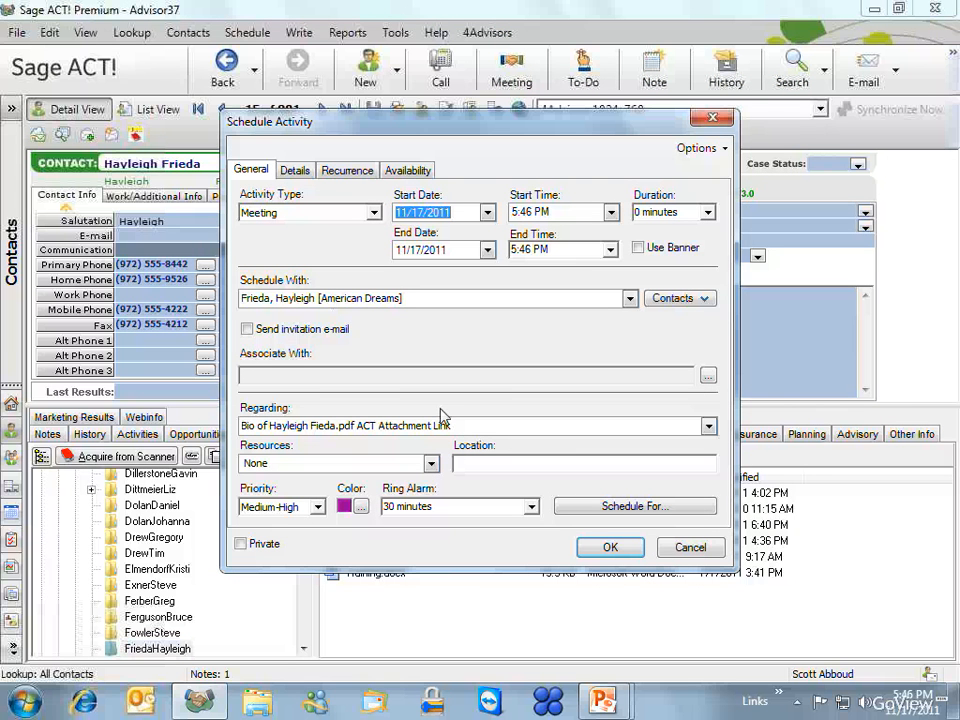
left_click_drag(488, 430, 55, 402)
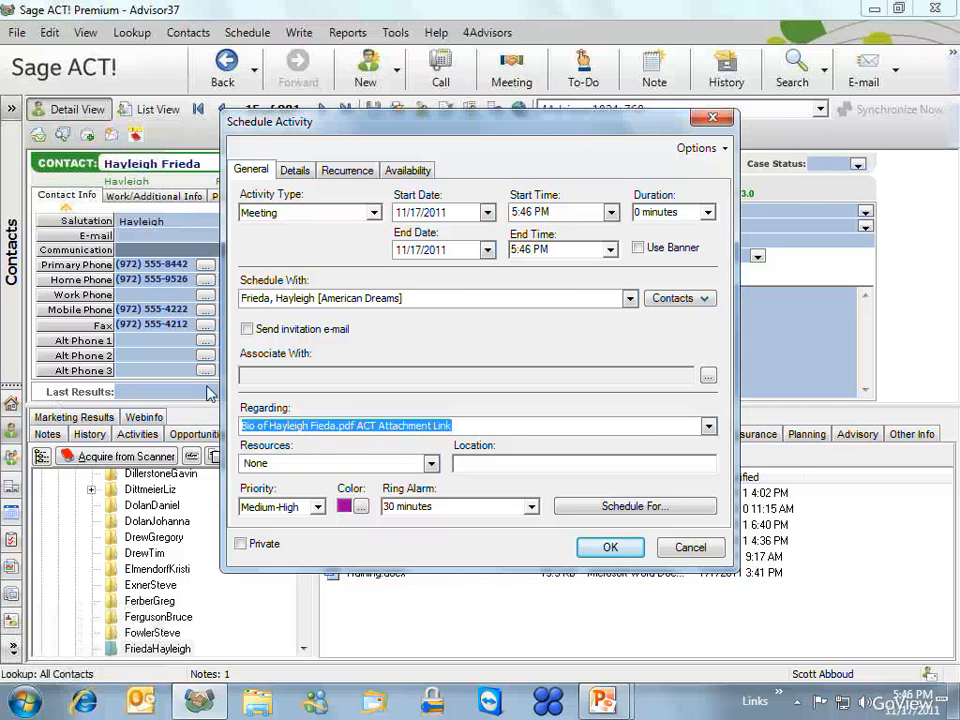
type("This is")
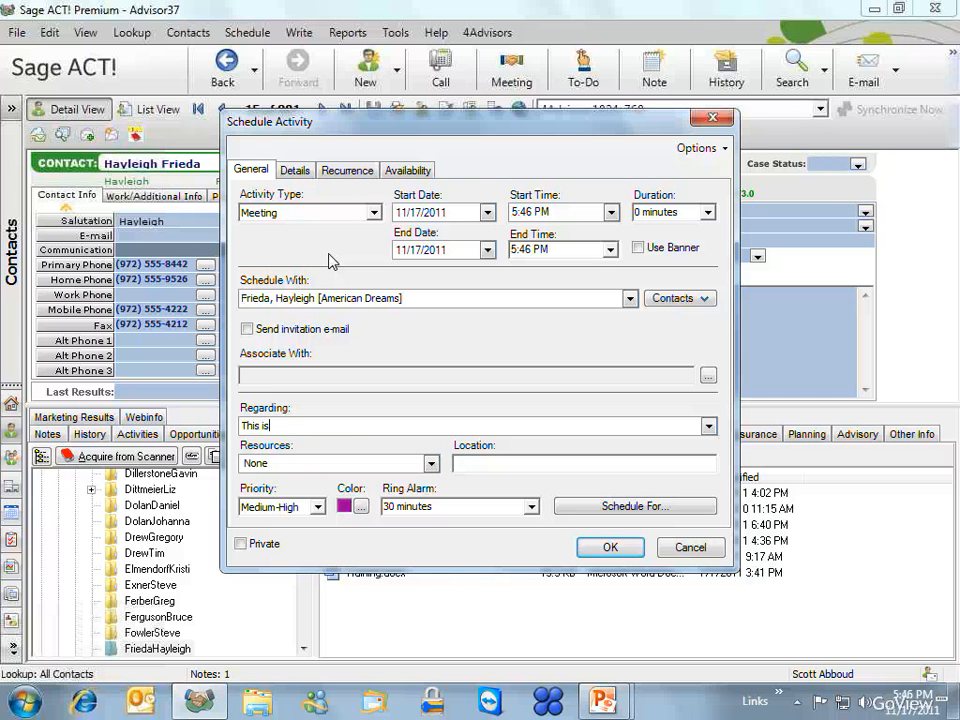
type(" the clients bio")
- Schedule the meeting for the other calendar user and save it
left_click(293, 170)
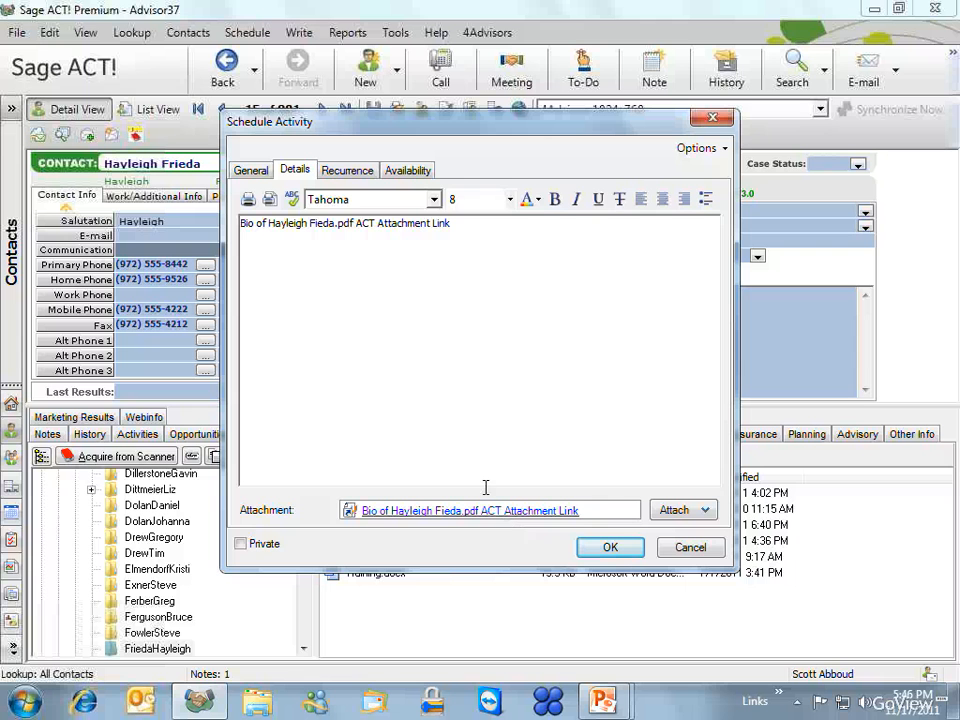
left_click(251, 170)
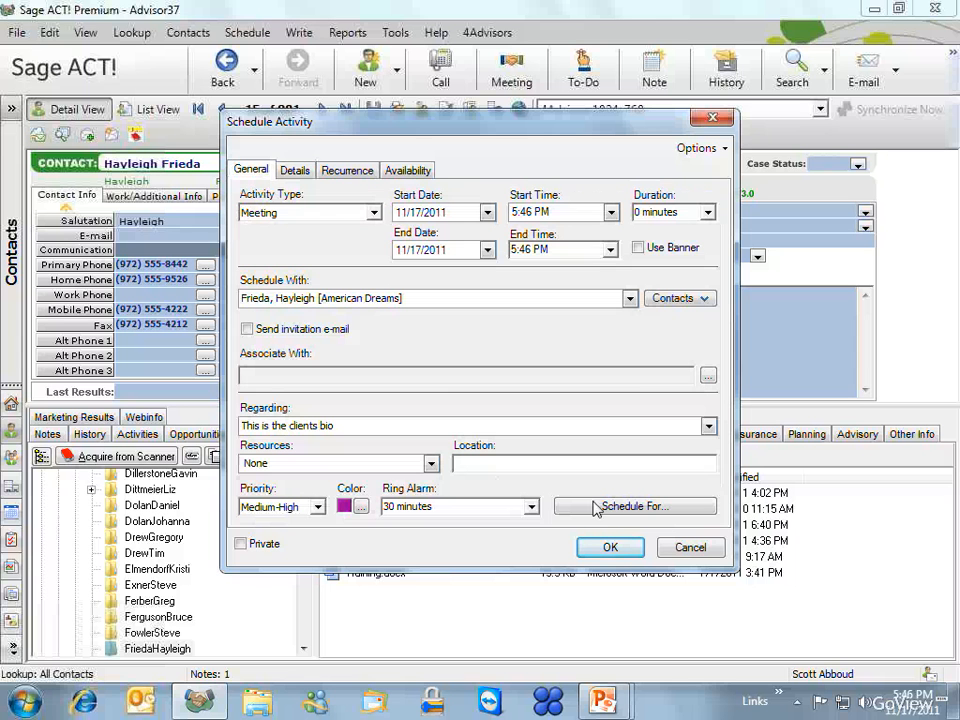
left_click(619, 508)
left_click(556, 376)
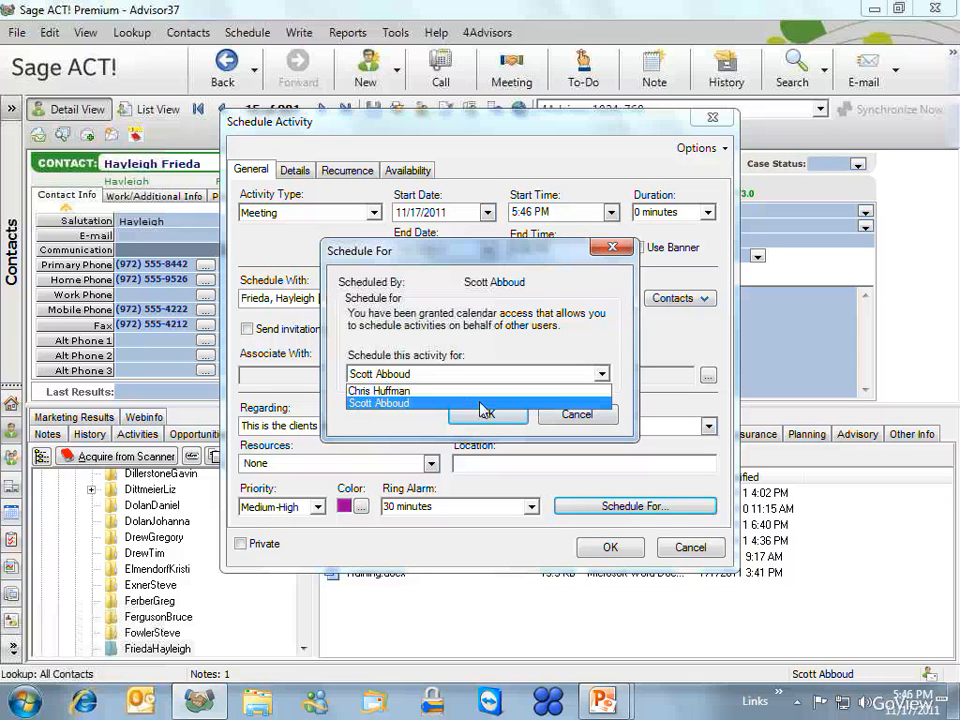
left_click(440, 390)
left_click(487, 414)
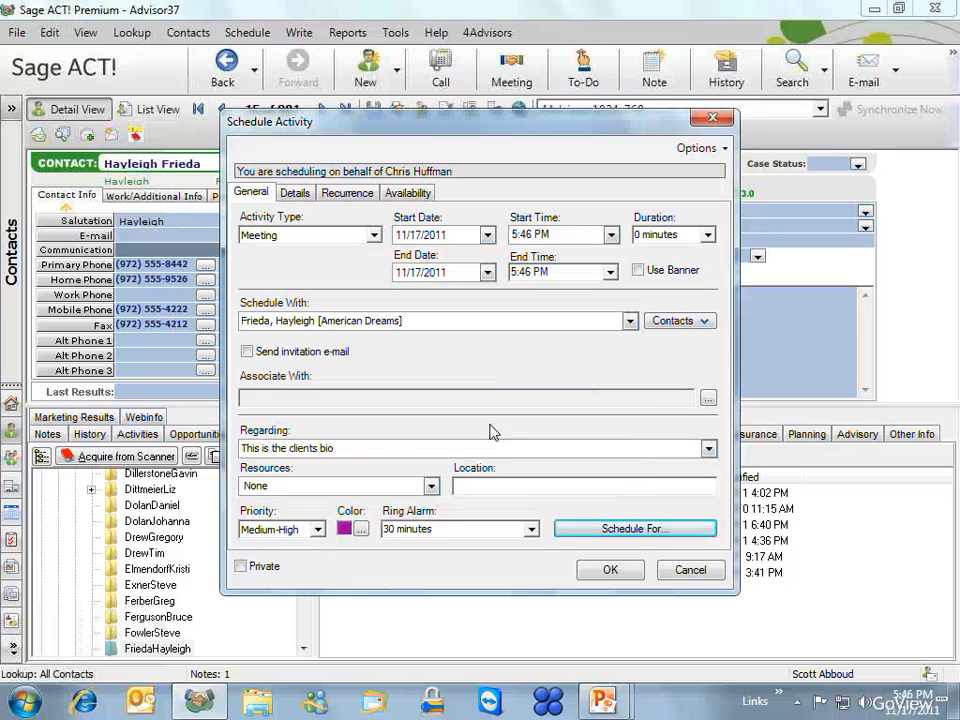
left_click(606, 571)
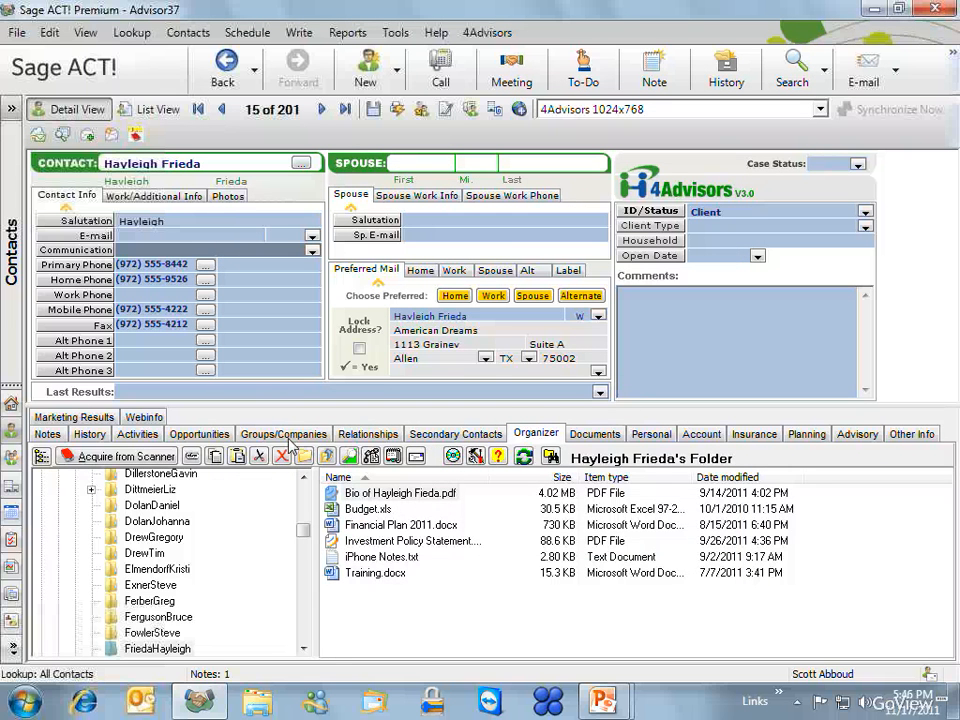
left_click(137, 434)
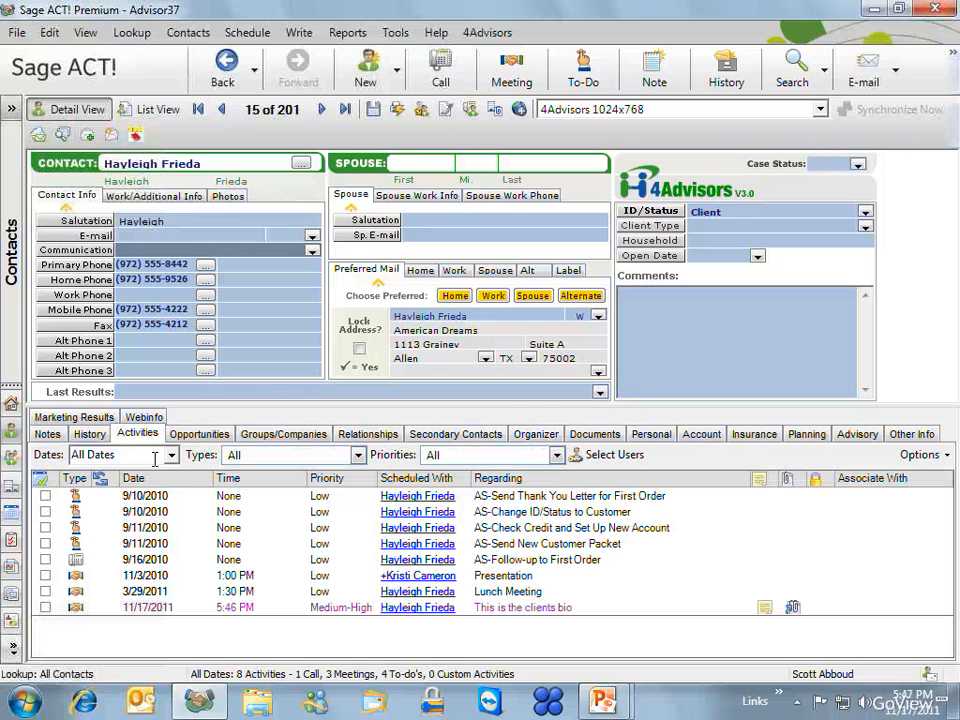
left_click(796, 612)
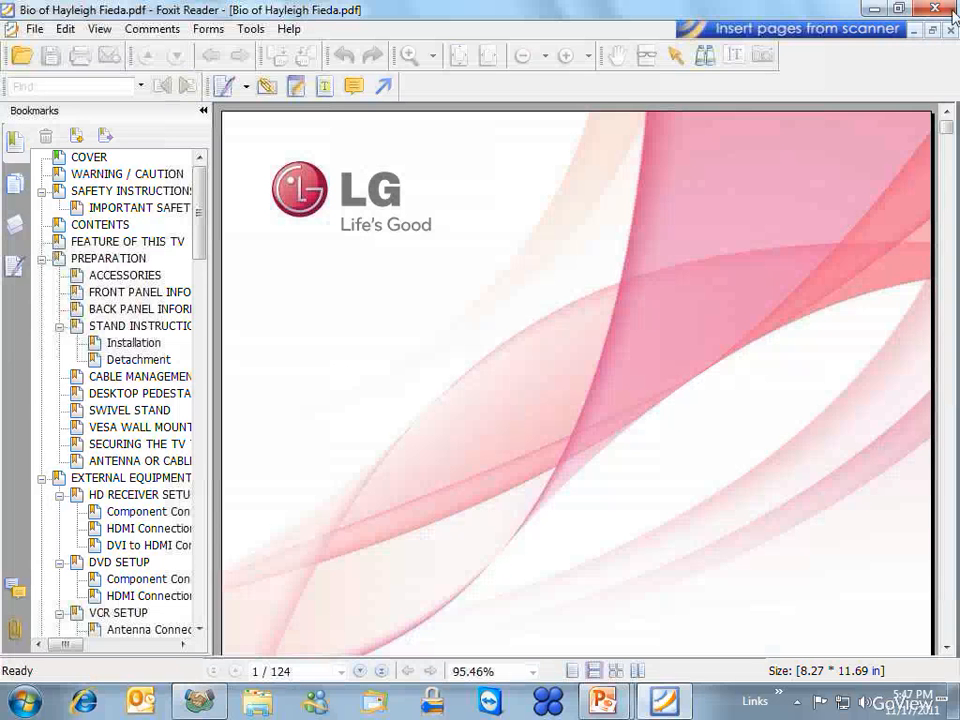
key("alt+F4")
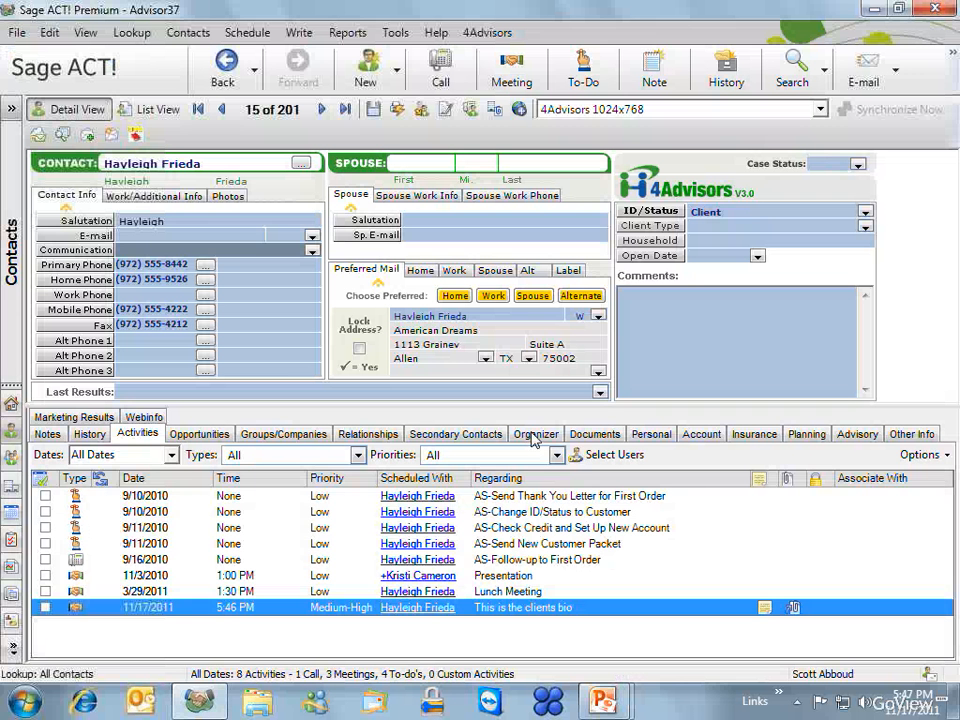
left_click(536, 433)
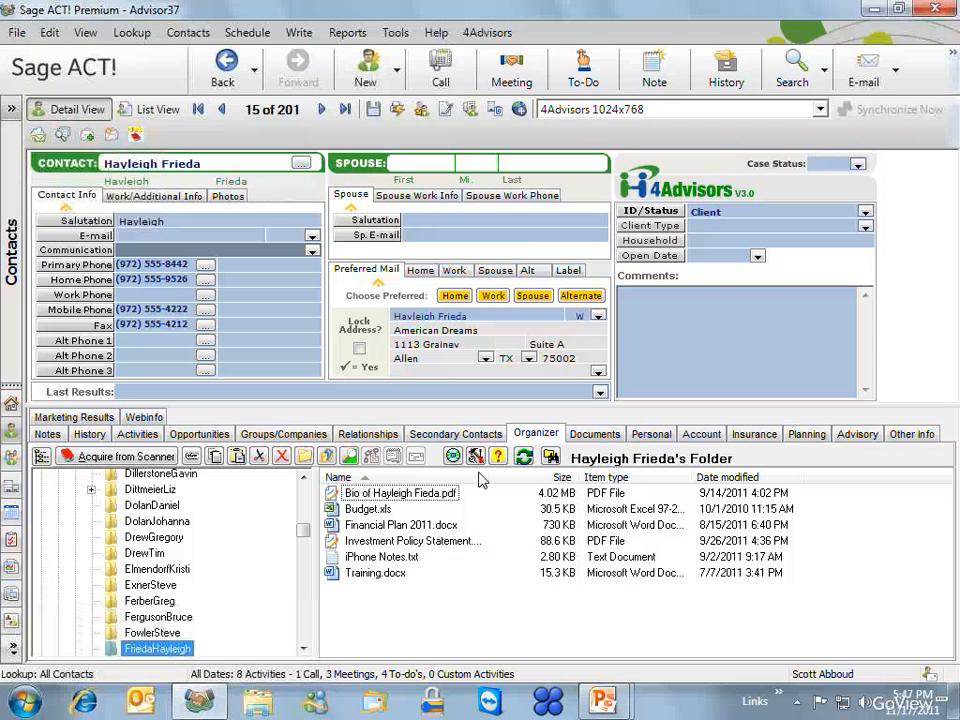
left_click(388, 496)
left_click(385, 497)
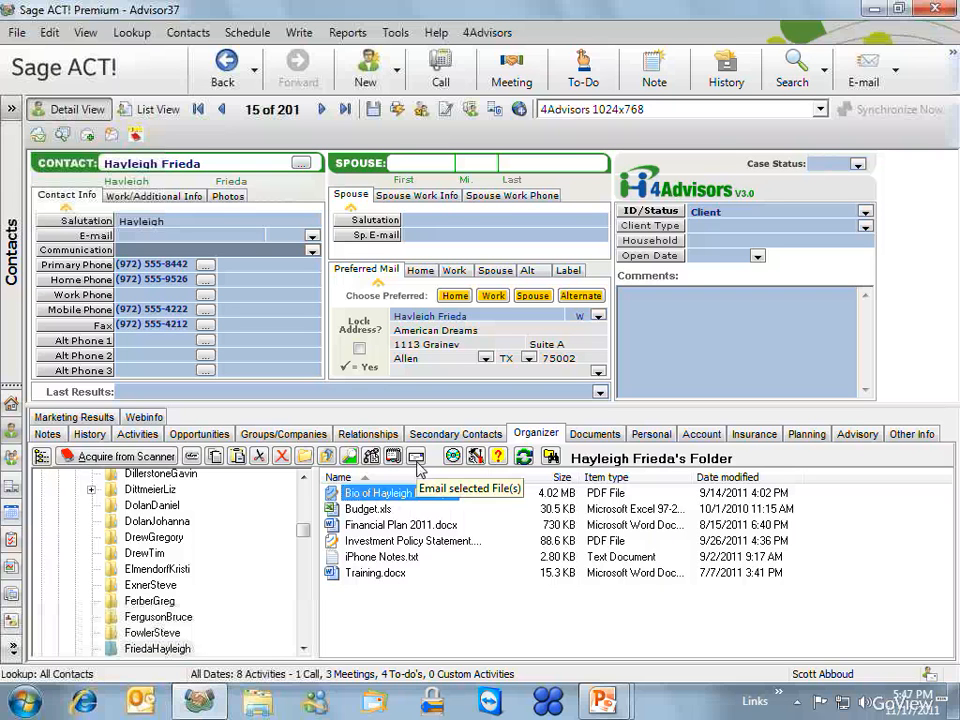
right_click(369, 498)
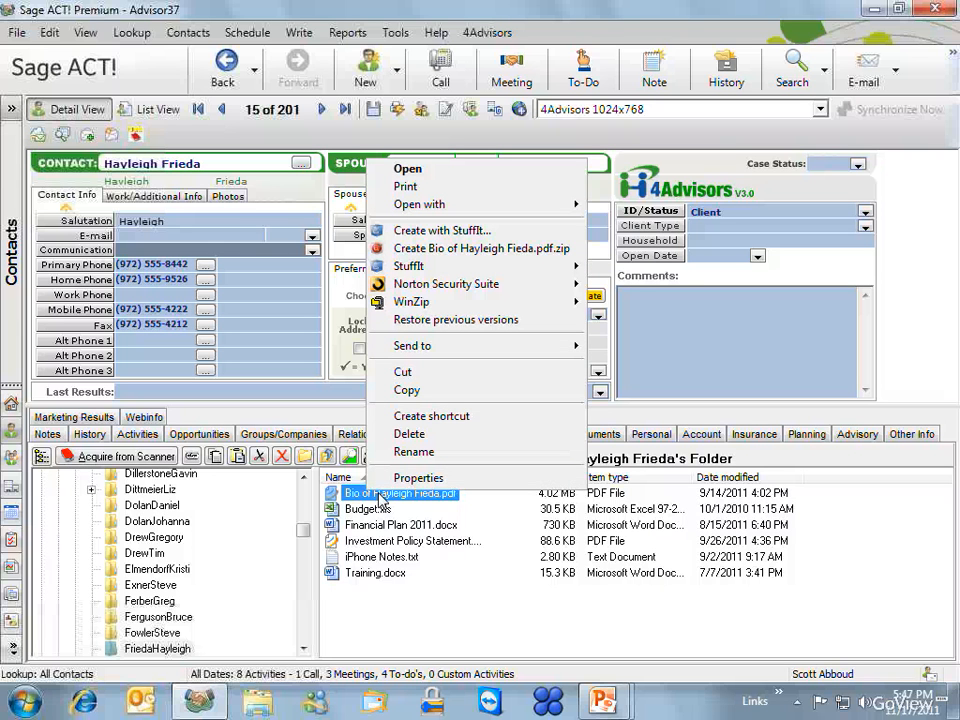
mouse_move(534, 349)
left_click(420, 612)
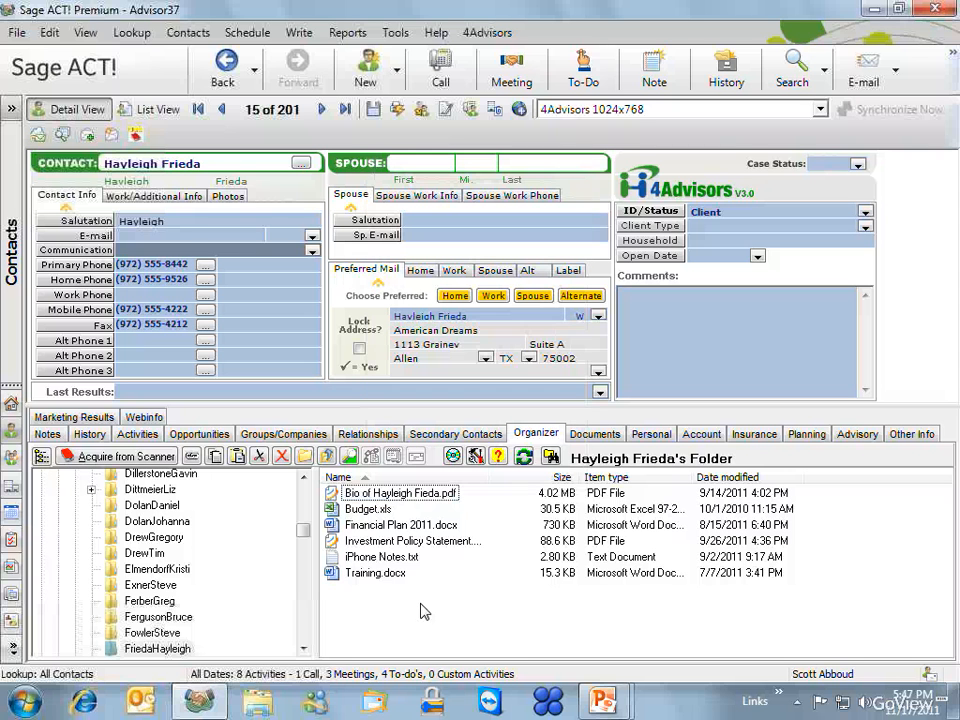
left_click(379, 526)
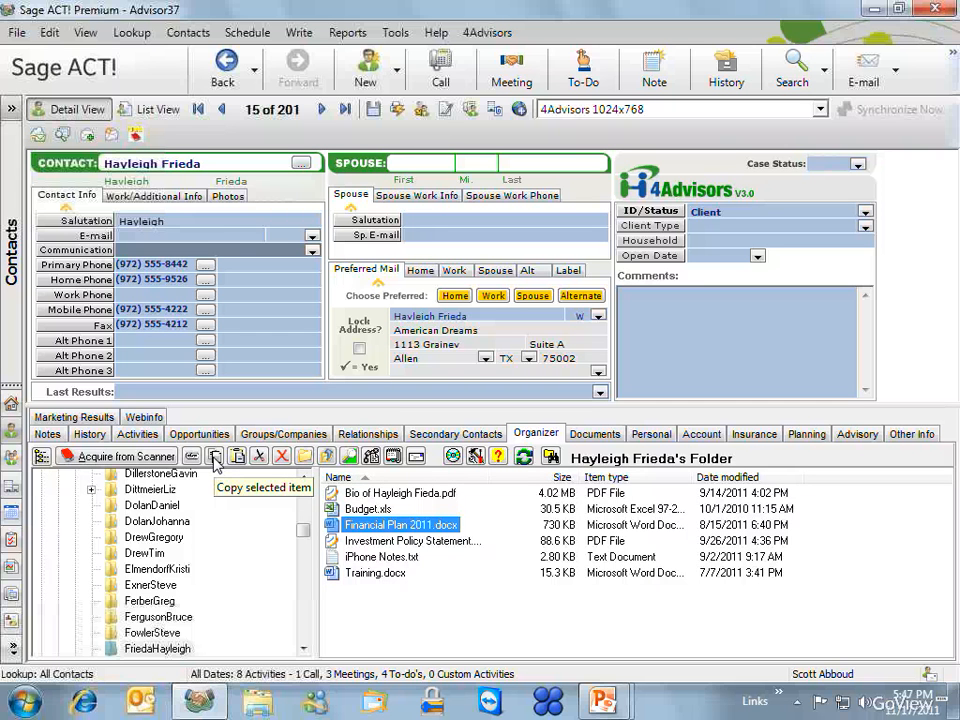
left_click(531, 628)
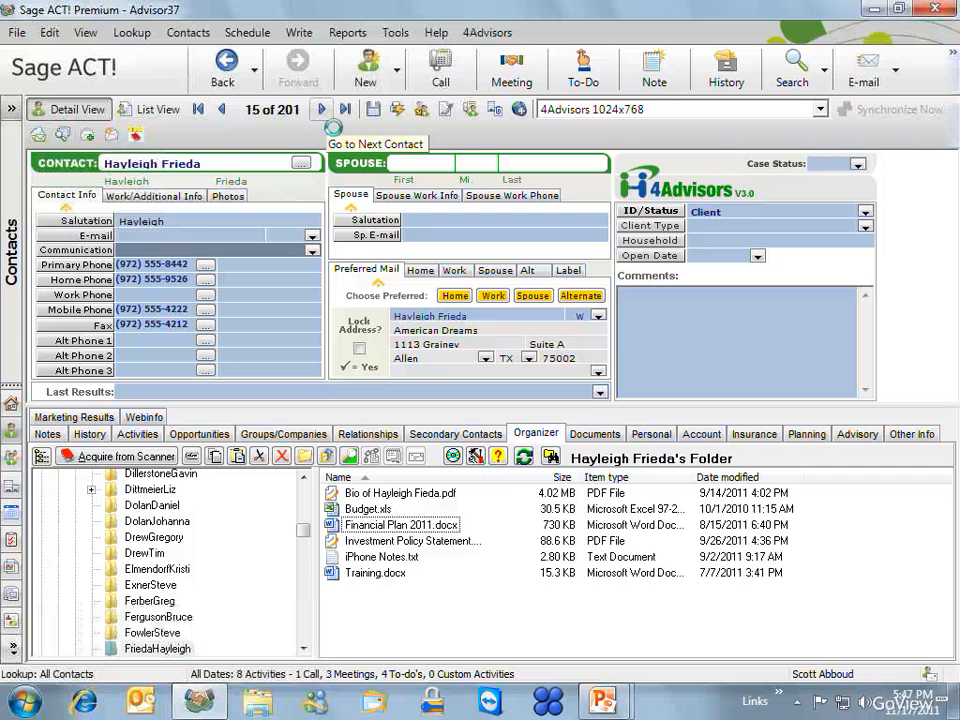
- On the next contact, force-create the four standard Organizer subfolders and open Wills and Trusts
left_click(321, 110)
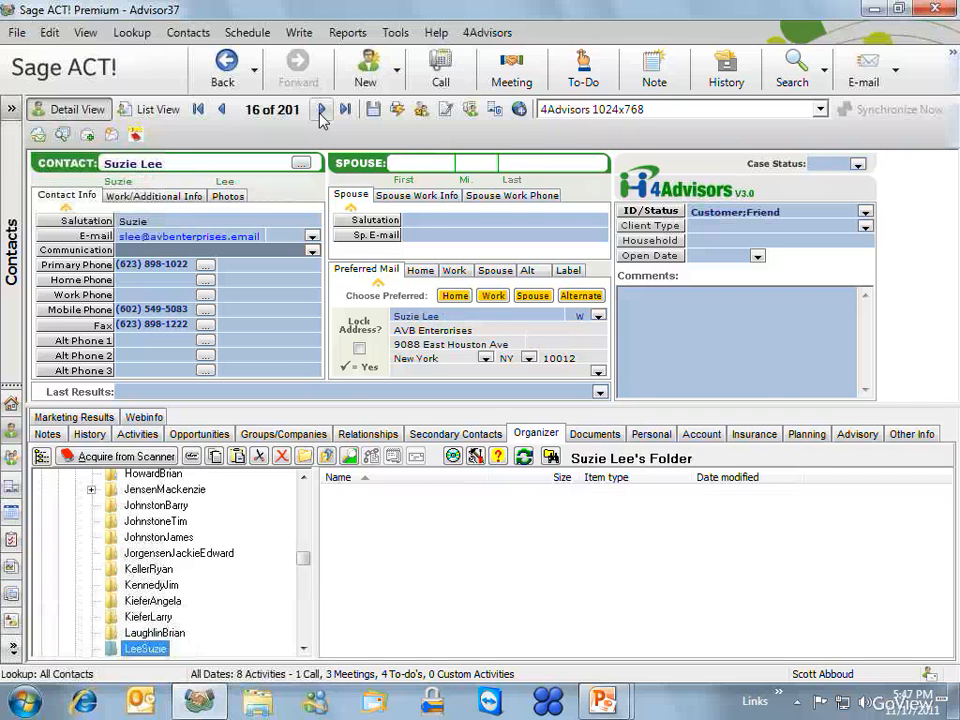
right_click(425, 523)
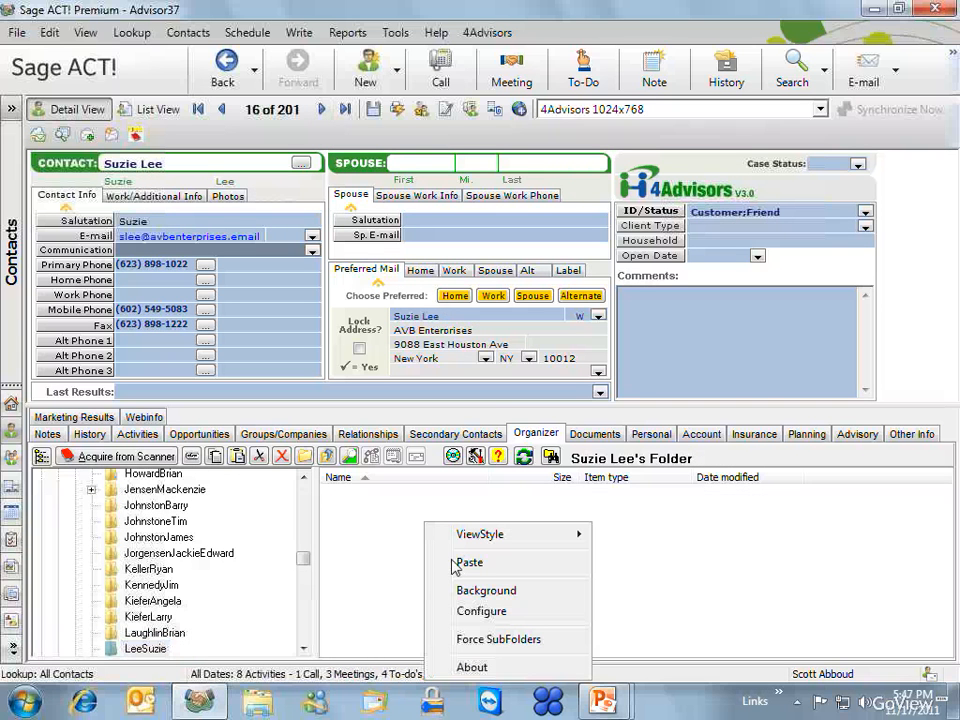
left_click(505, 639)
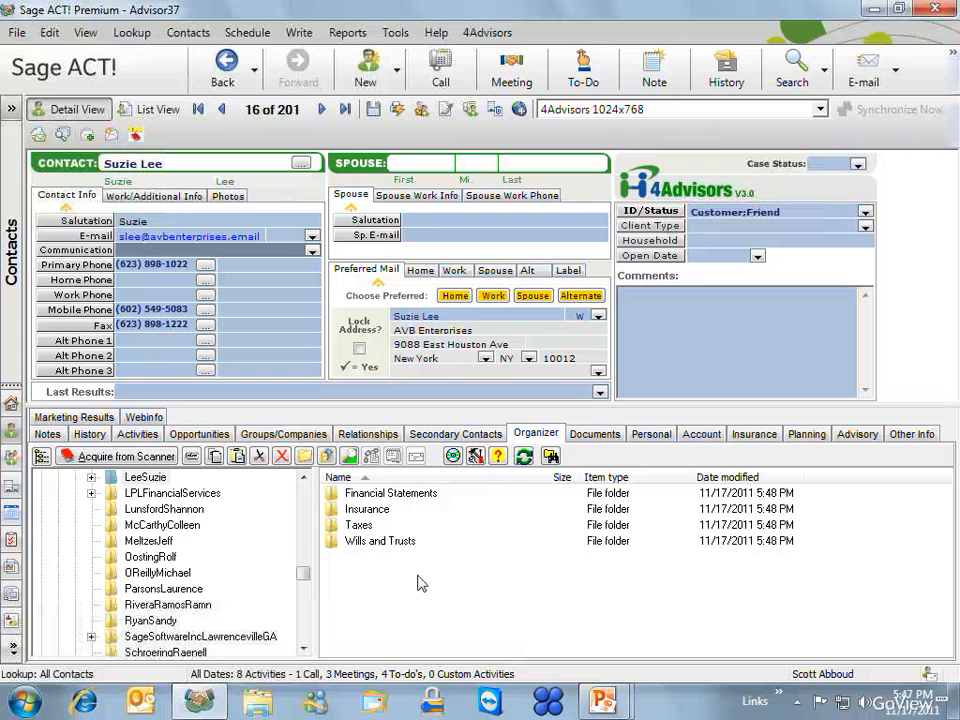
double_click(366, 543)
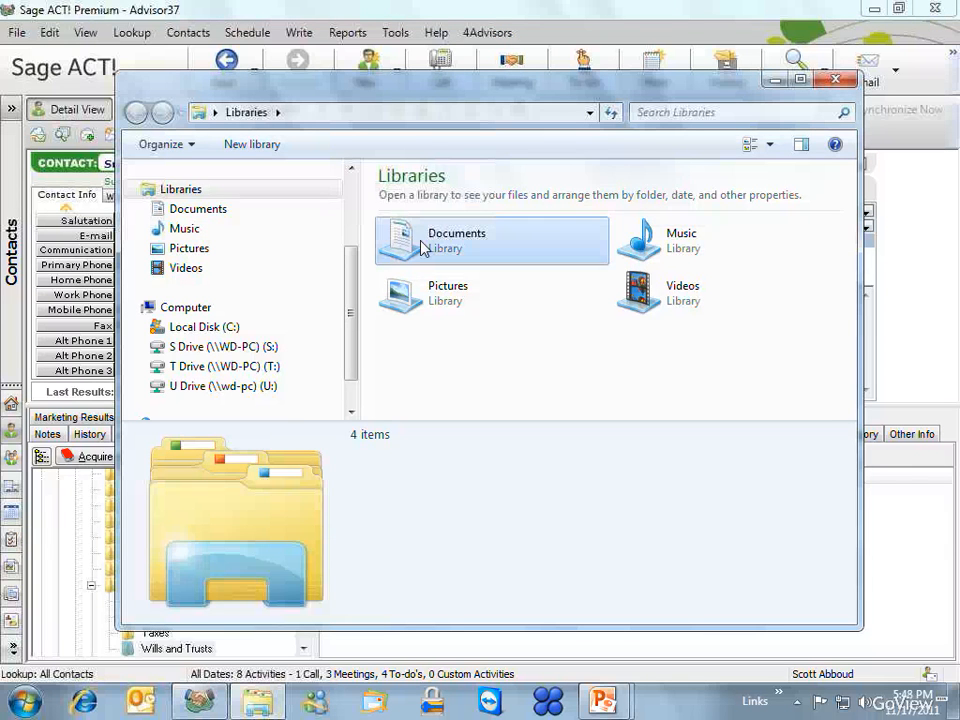
- Drag the Whatcha Doin' email from Documents > _Devotions into Wills and Trusts, then close Explorer
double_click(424, 245)
left_click_drag(418, 87, 248, 18)
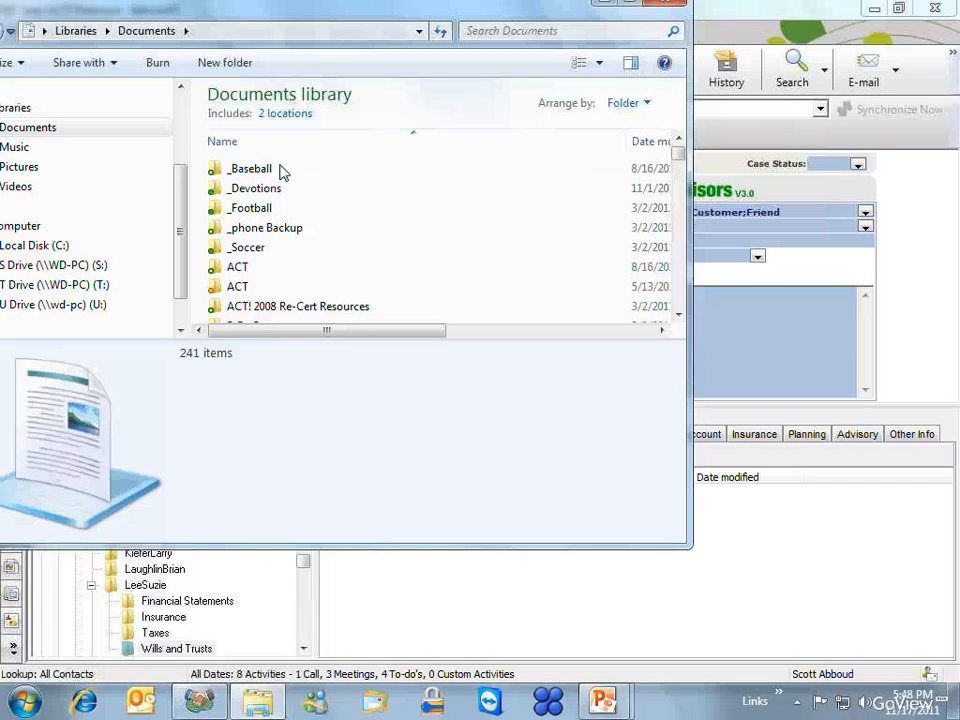
double_click(259, 203)
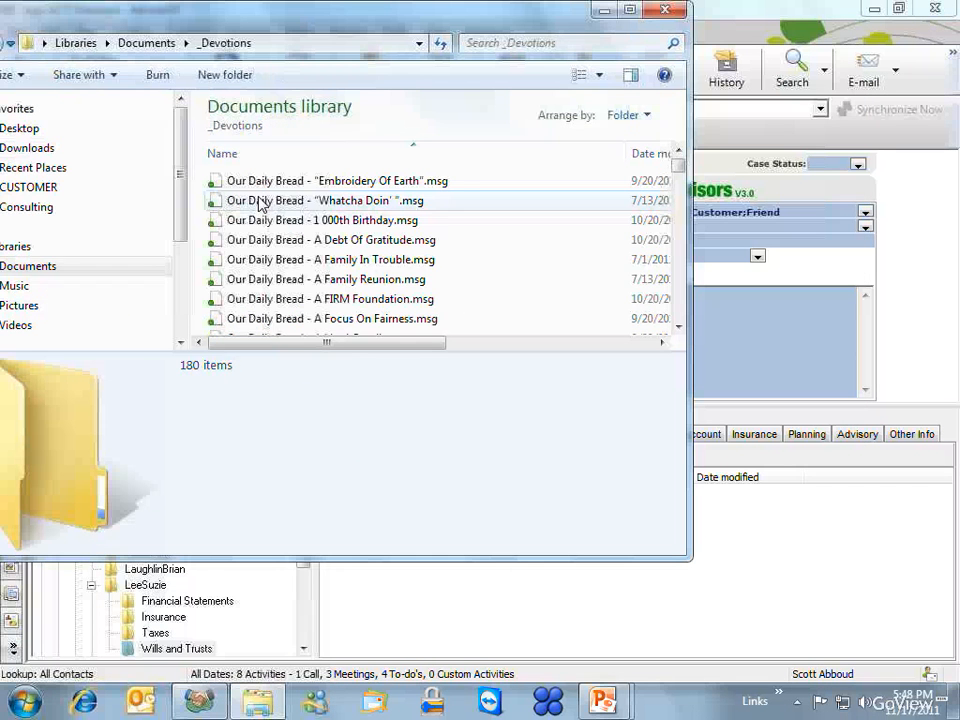
left_click_drag(259, 203, 747, 595)
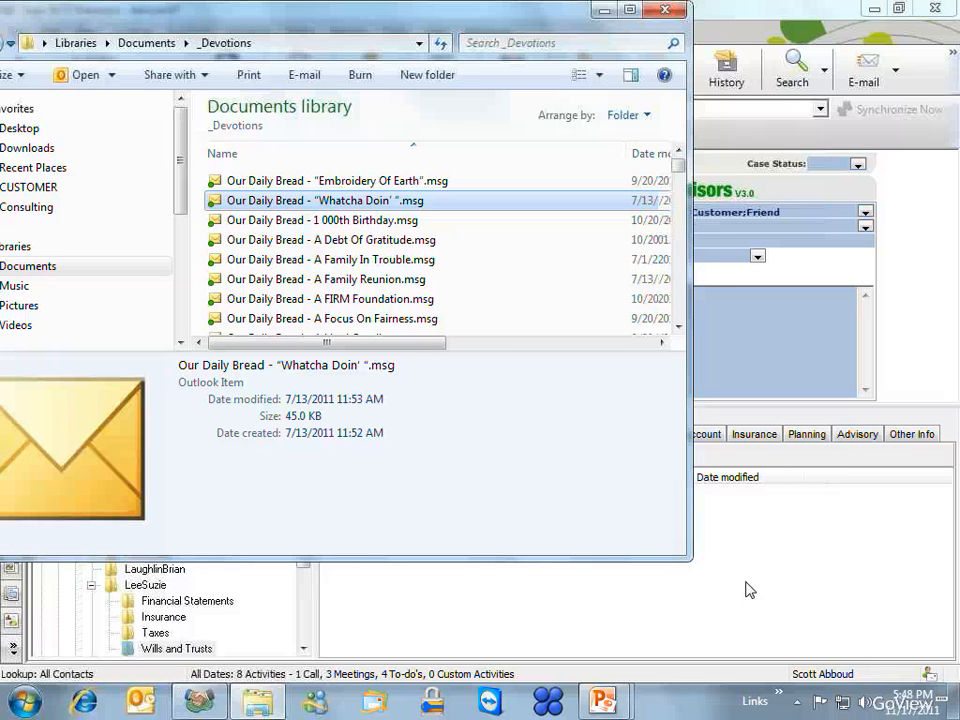
left_click(655, 14)
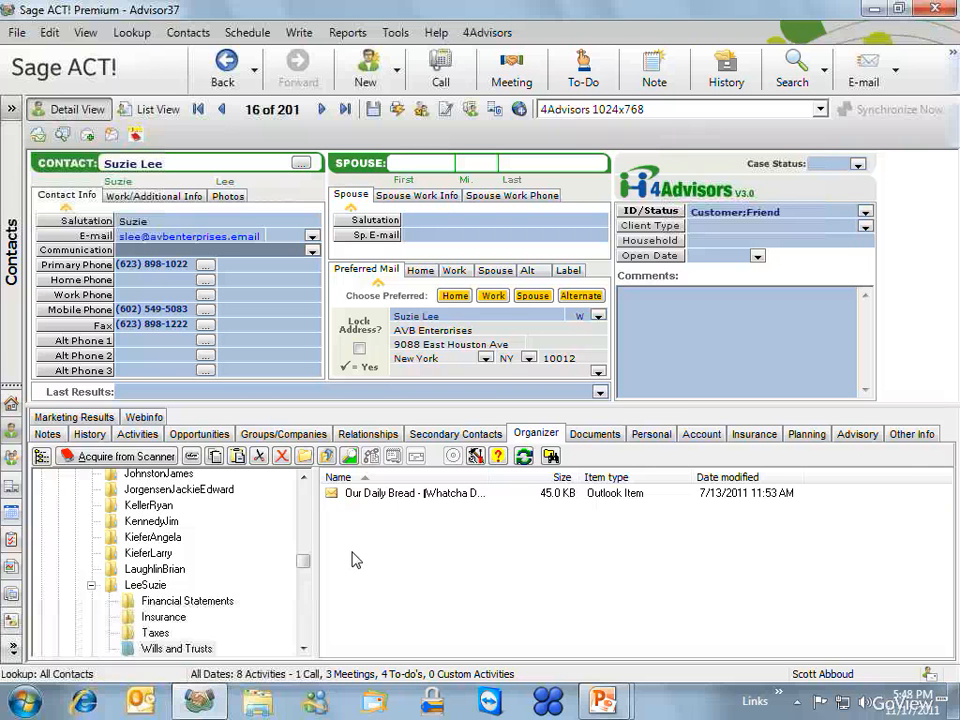
left_click(799, 707)
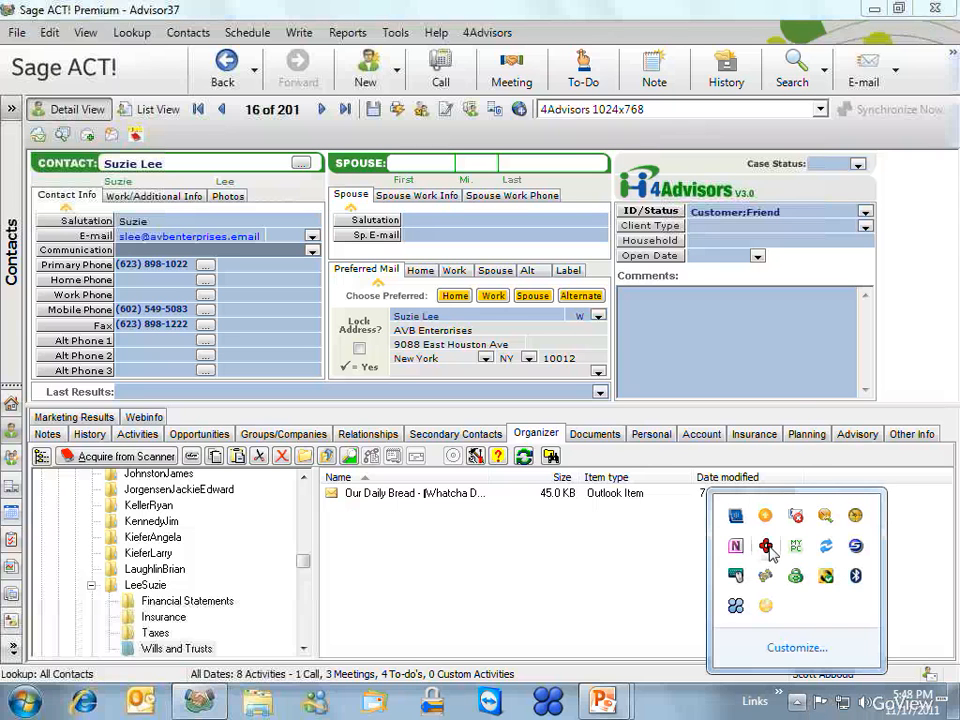